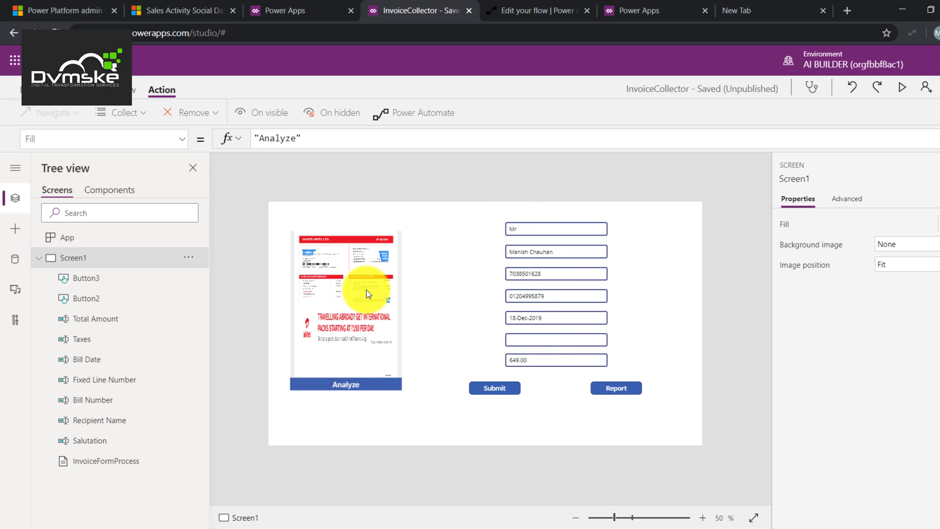
Inspect the Power Automate flow associated with the Submit button and open that flow in the flow editor.
{"action": "left_click", "coordinate": [507, 388]}
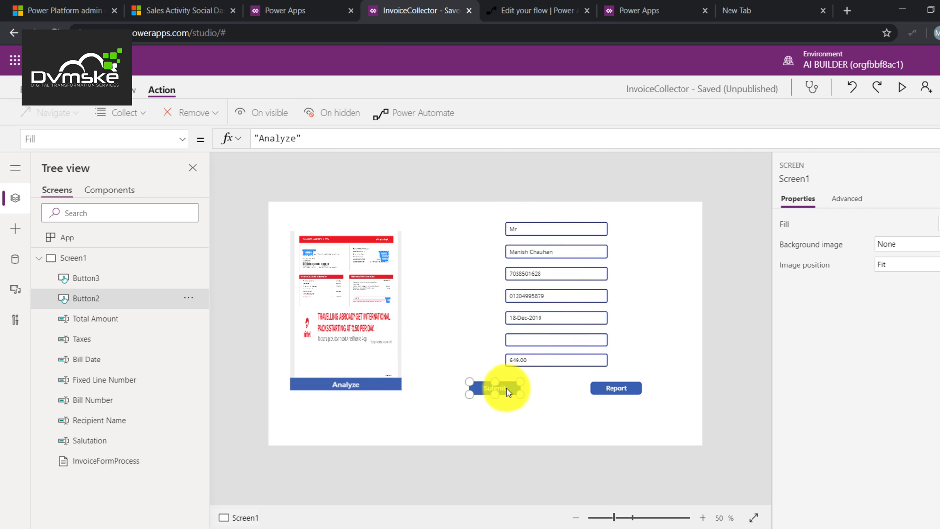
{"action": "left_click", "coordinate": [373, 121]}
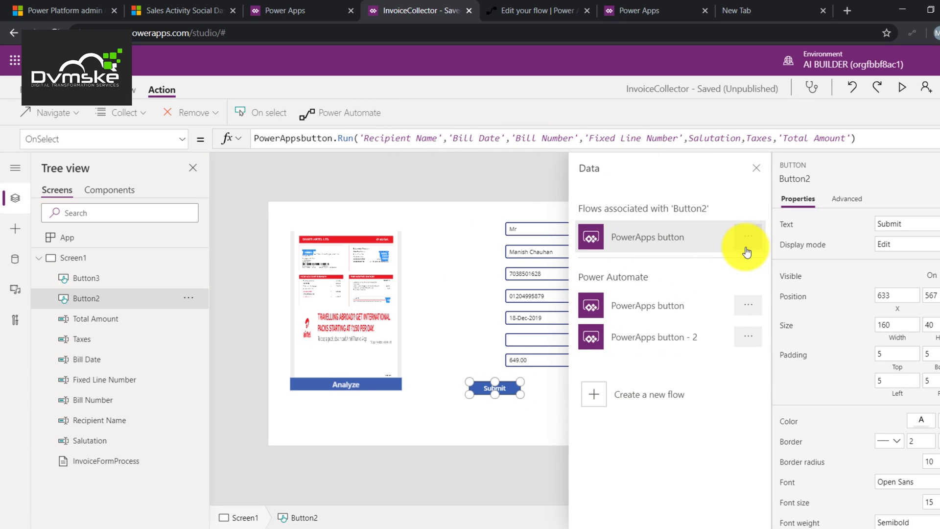
{"action": "left_click", "coordinate": [534, 11]}
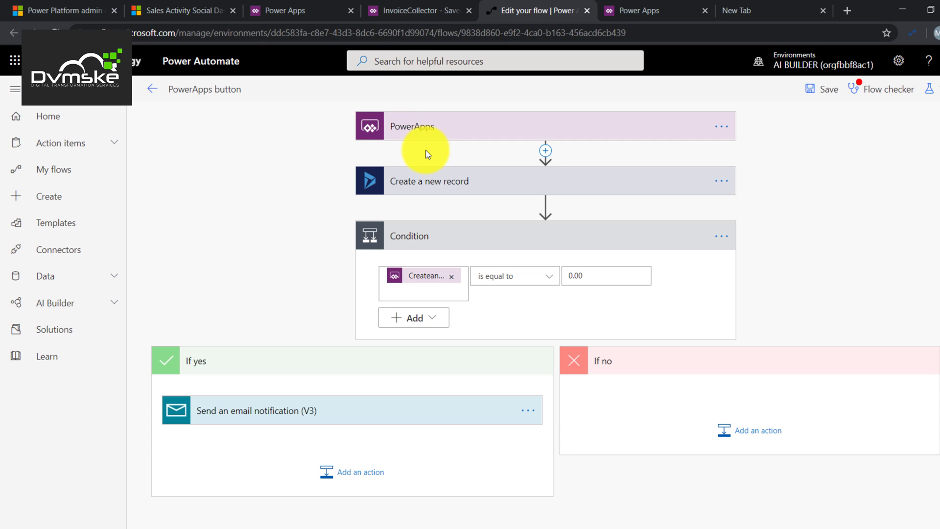
{"action": "left_click", "coordinate": [387, 10]}
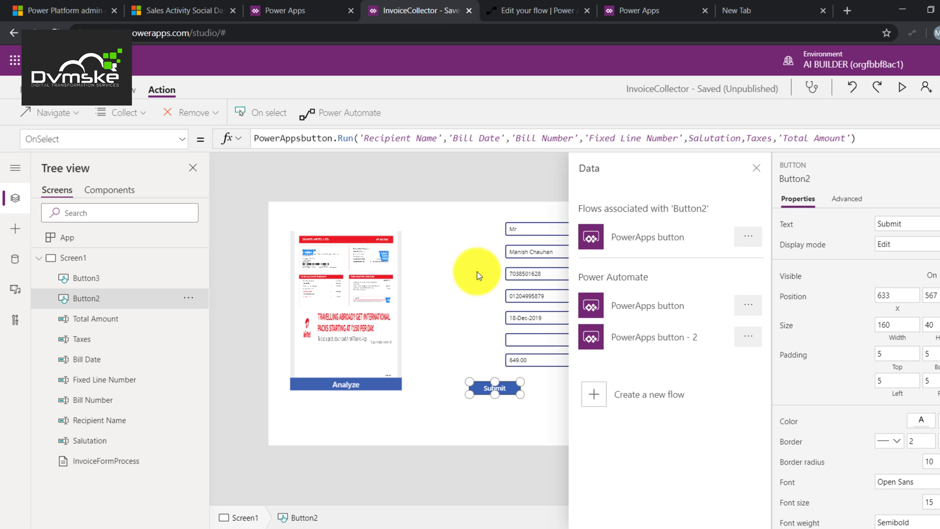
{"action": "left_click", "coordinate": [594, 14]}
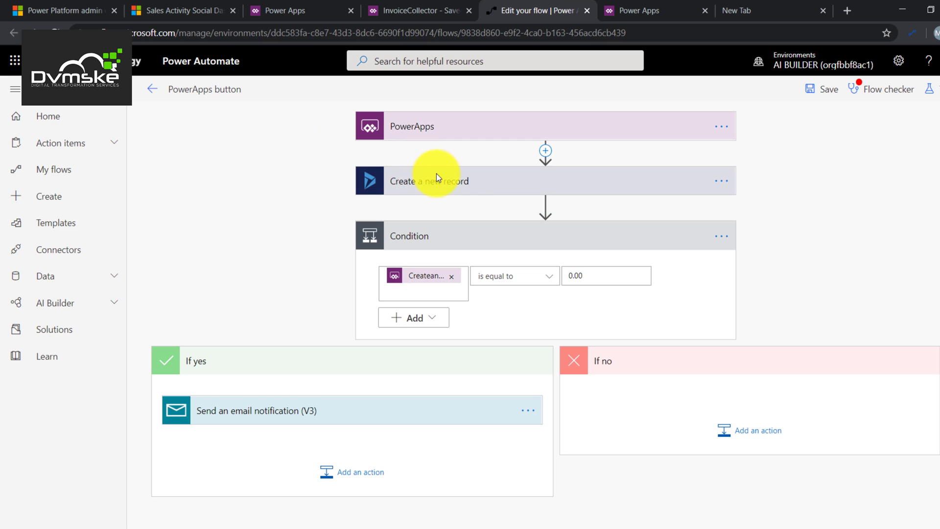
Check the Create a new record action and start adding an action to the condition's If no branch.
{"action": "left_click", "coordinate": [465, 185]}
{"action": "left_click", "coordinate": [478, 175]}
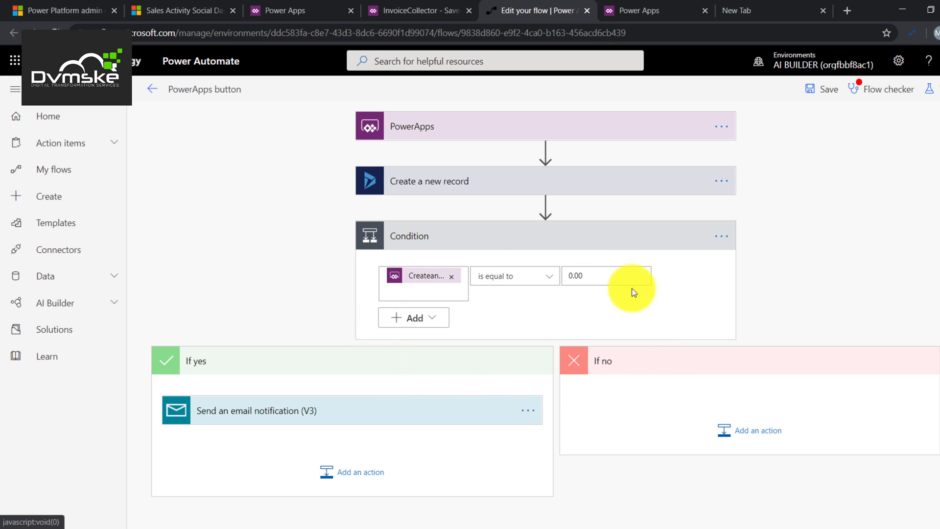
{"action": "left_click", "coordinate": [756, 433]}
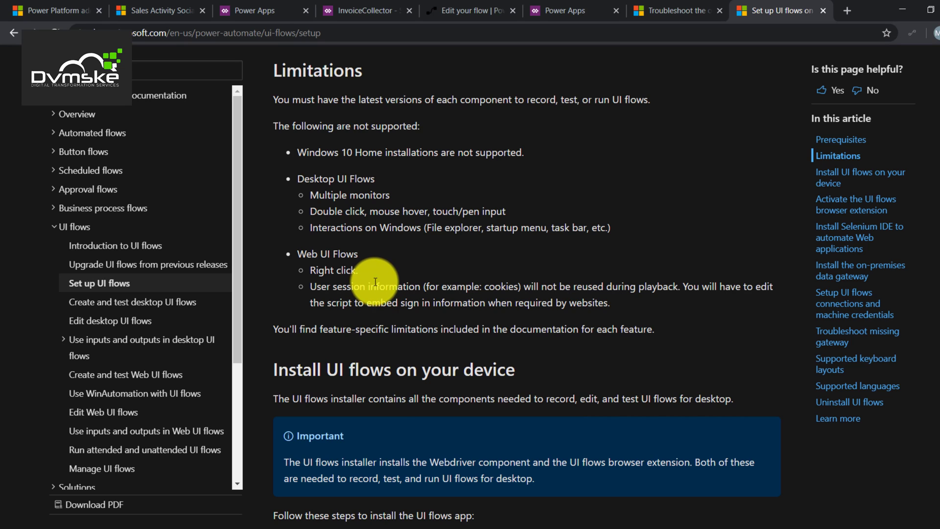
Read the UI flows setup documentation on limitations, the UI flows installer, the browser extension and Selenium IDE.
{"action": "scroll", "coordinate": [677, 289], "scroll_direction": "down", "scroll_amount": 3}
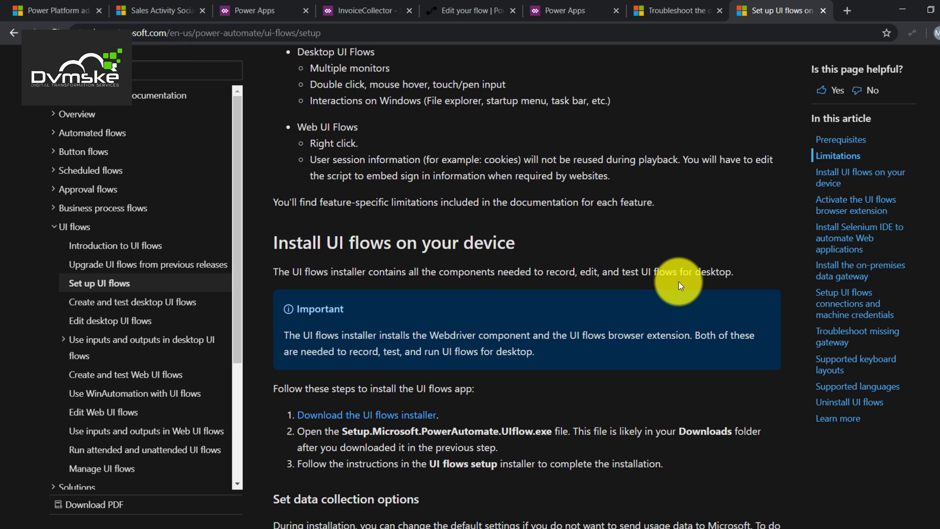
{"action": "left_click_drag", "start_coordinate": [321, 243], "coordinate": [360, 246]}
{"action": "left_click_drag", "start_coordinate": [443, 414], "coordinate": [295, 415]}
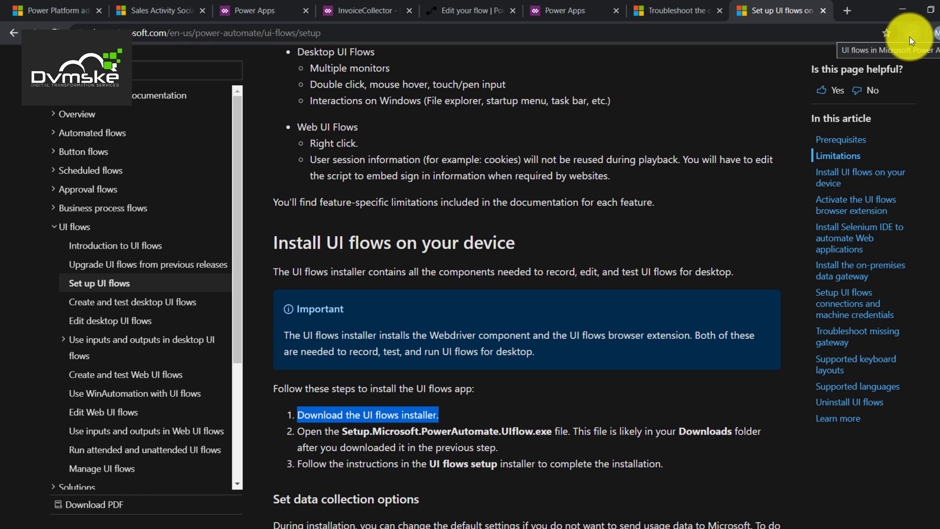
{"action": "scroll", "coordinate": [666, 242], "scroll_direction": "down", "scroll_amount": 10}
{"action": "left_click_drag", "start_coordinate": [326, 337], "coordinate": [444, 339]}
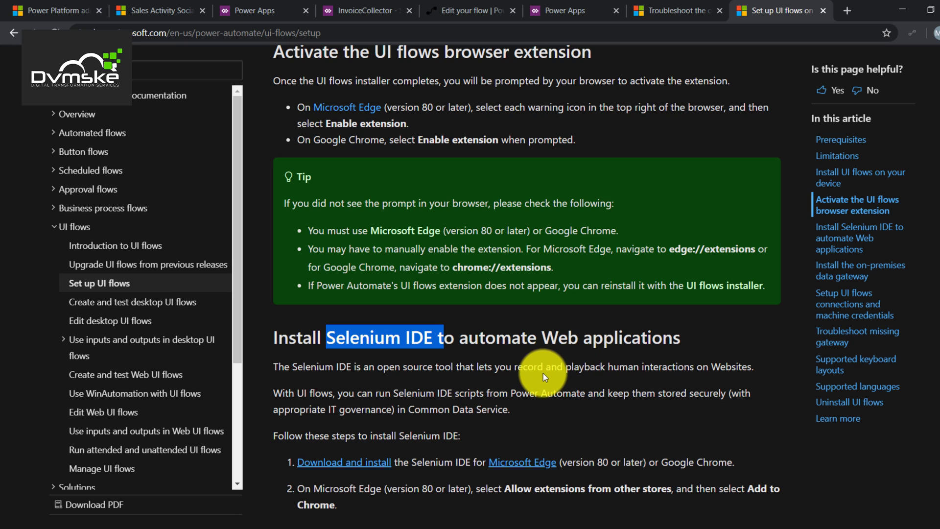
{"action": "scroll", "coordinate": [408, 246], "scroll_direction": "down", "scroll_amount": 7}
{"action": "scroll", "coordinate": [407, 262], "scroll_direction": "up", "scroll_amount": 8}
{"action": "scroll", "coordinate": [406, 262], "scroll_direction": "up", "scroll_amount": 5}
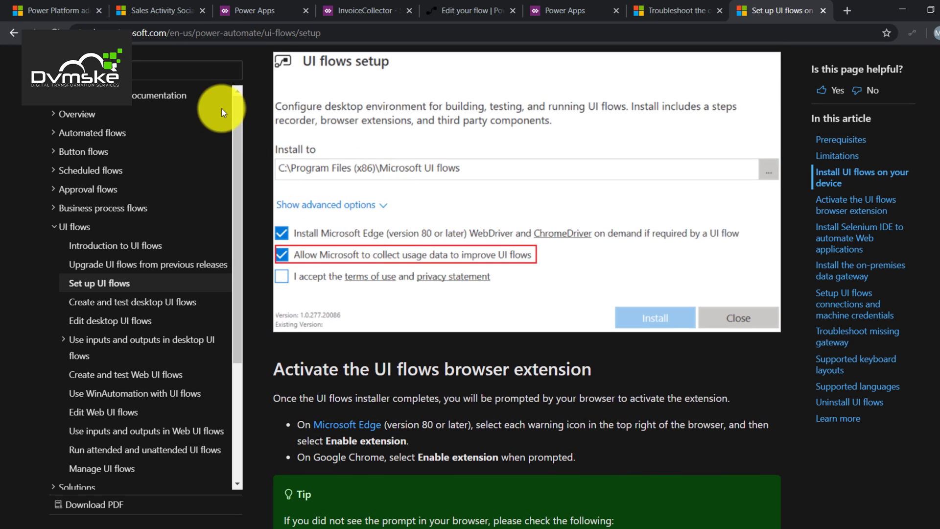
{"action": "scroll", "coordinate": [462, 263], "scroll_direction": "down", "scroll_amount": 4}
{"action": "scroll", "coordinate": [463, 263], "scroll_direction": "down", "scroll_amount": 4}
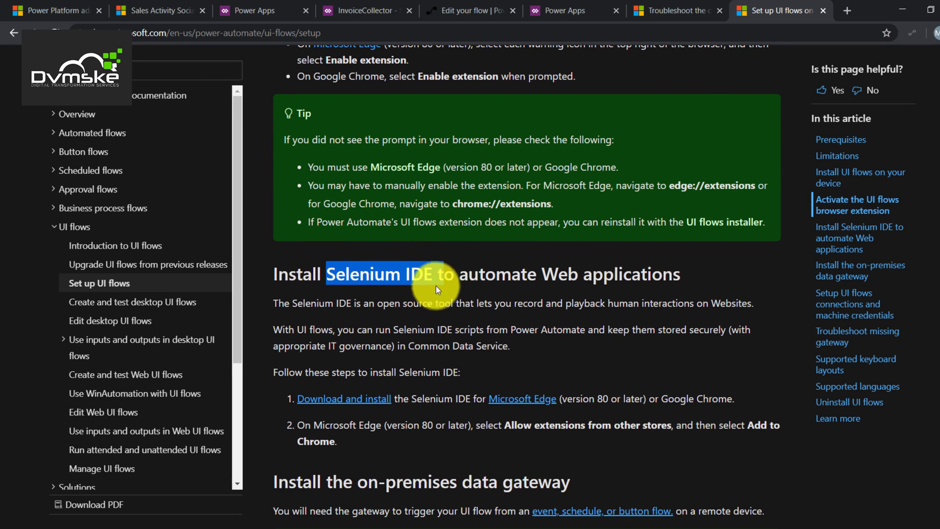
{"action": "scroll", "coordinate": [522, 285], "scroll_direction": "down", "scroll_amount": 4}
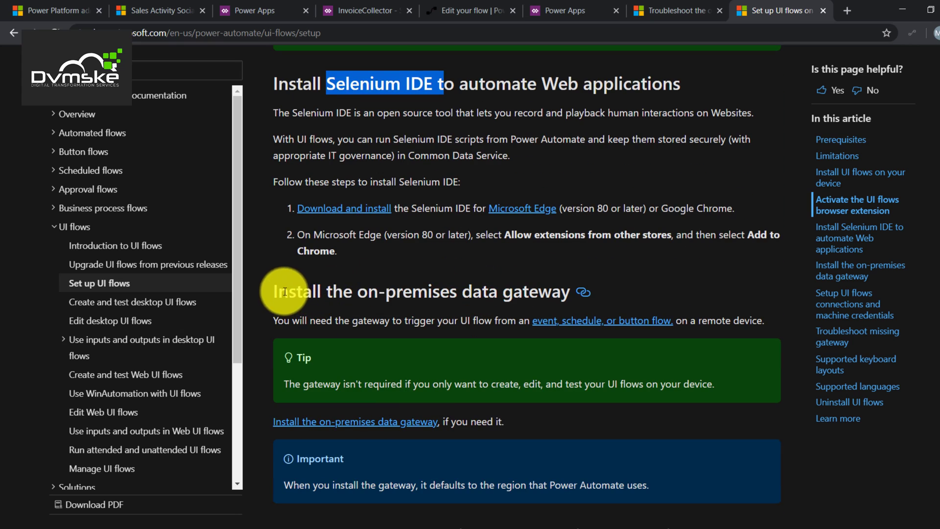
Read the on-premises data gateway section and open its linked installation article in a separate tab.
{"action": "left_click_drag", "start_coordinate": [273, 292], "coordinate": [552, 293]}
{"action": "scroll", "coordinate": [498, 321], "scroll_direction": "down", "scroll_amount": 16}
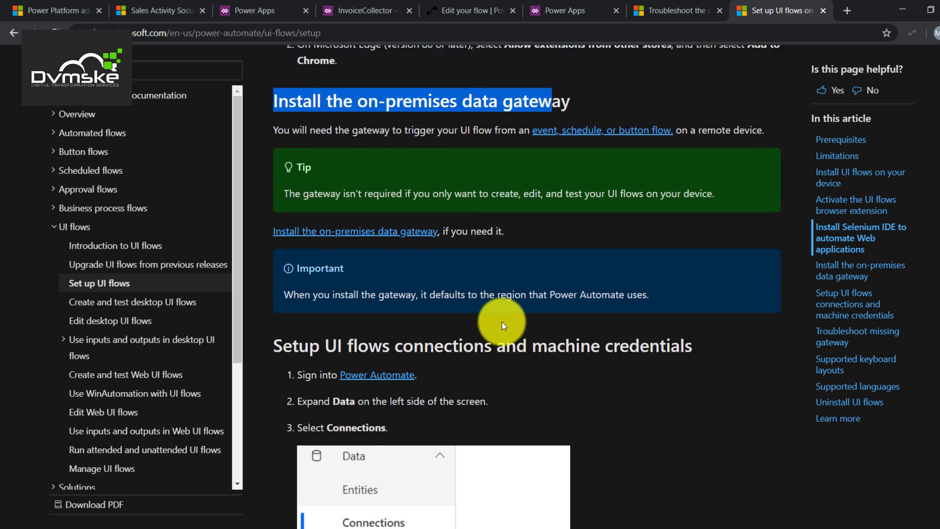
{"action": "scroll", "coordinate": [506, 321], "scroll_direction": "up", "scroll_amount": 10}
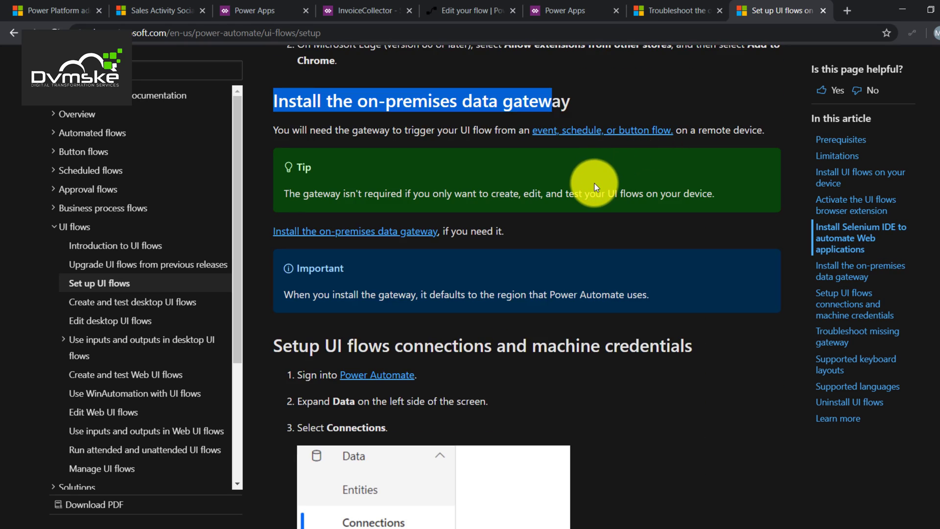
{"action": "middle_click", "coordinate": [333, 237]}
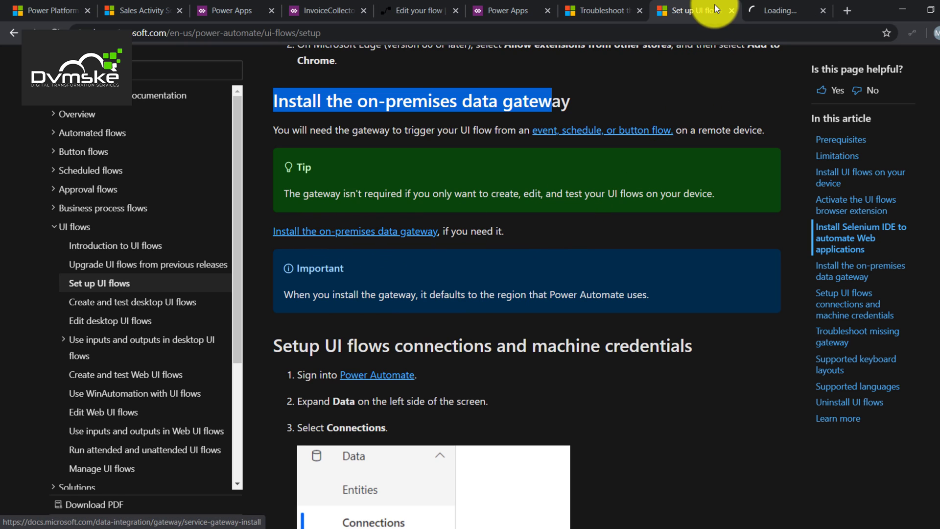
{"action": "left_click", "coordinate": [794, 1]}
Review the article's requirements and its instructions for installing, signing in to, registering and configuring a standard gateway.
{"action": "scroll", "coordinate": [550, 216], "scroll_direction": "down", "scroll_amount": 12}
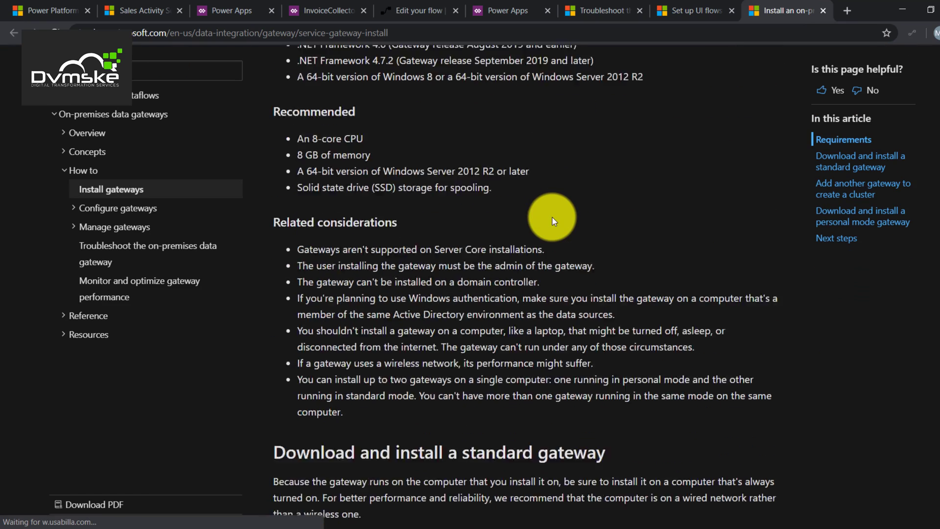
{"action": "scroll", "coordinate": [557, 173], "scroll_direction": "down", "scroll_amount": 15}
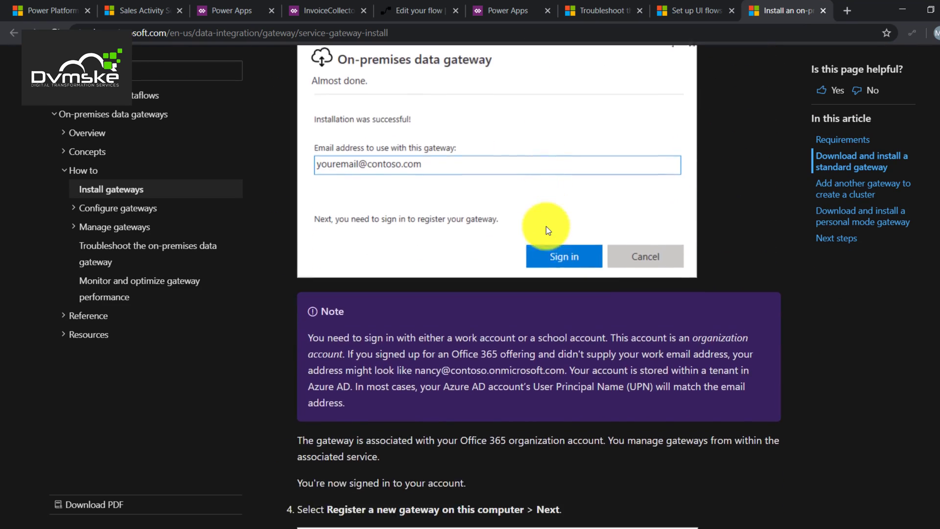
{"action": "scroll", "coordinate": [546, 226], "scroll_direction": "down", "scroll_amount": 7}
{"action": "scroll", "coordinate": [542, 224], "scroll_direction": "up", "scroll_amount": 11}
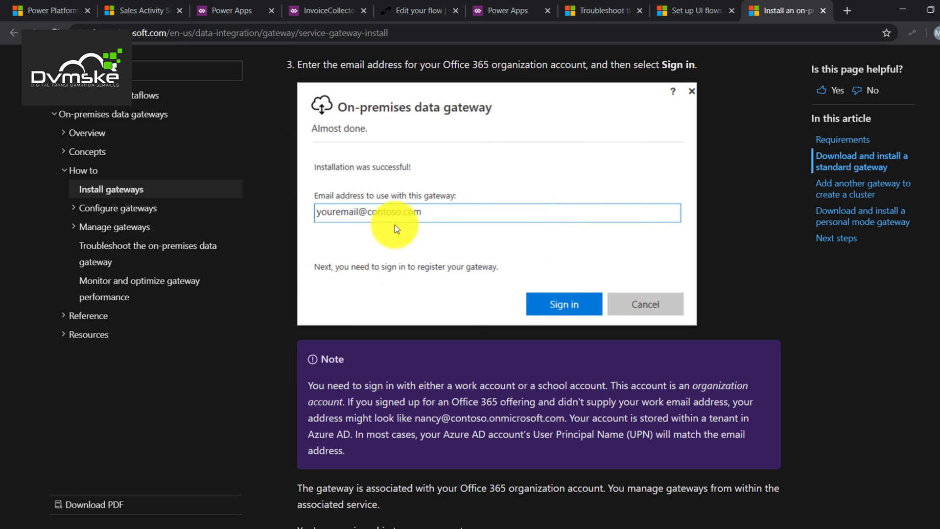
{"action": "scroll", "coordinate": [522, 231], "scroll_direction": "down", "scroll_amount": 15}
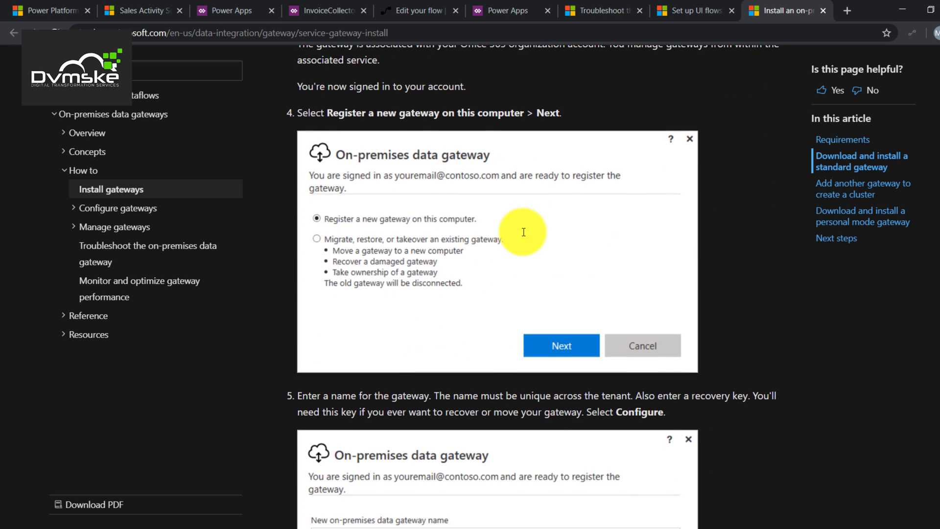
{"action": "scroll", "coordinate": [517, 223], "scroll_direction": "down", "scroll_amount": 4}
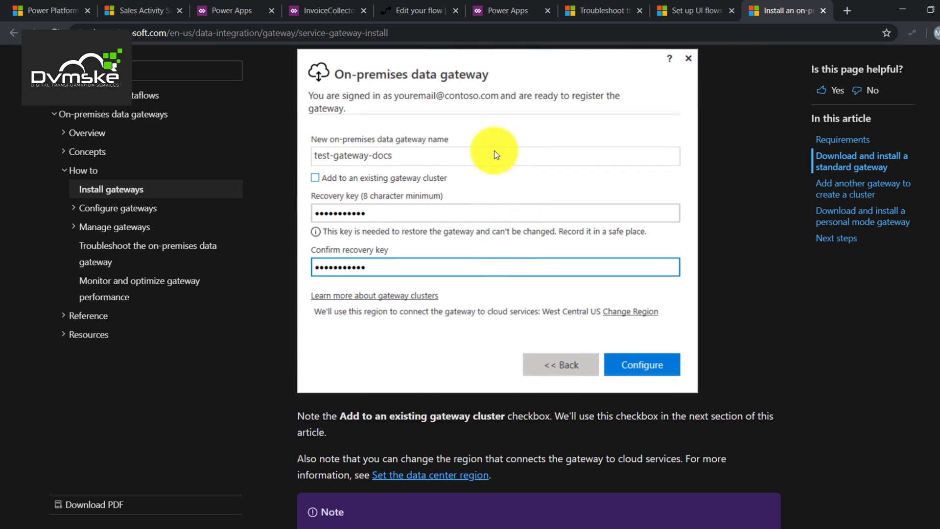
{"action": "scroll", "coordinate": [528, 222], "scroll_direction": "down", "scroll_amount": 6}
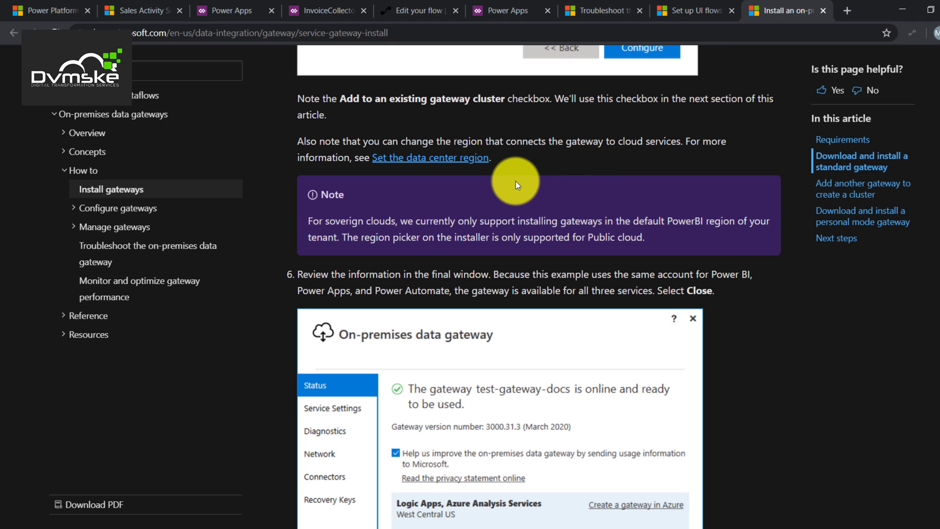
Switch to Power Apps and show the data connections of the AI BUILDER environment.
{"action": "left_click", "coordinate": [316, 7]}
{"action": "left_click", "coordinate": [225, 5]}
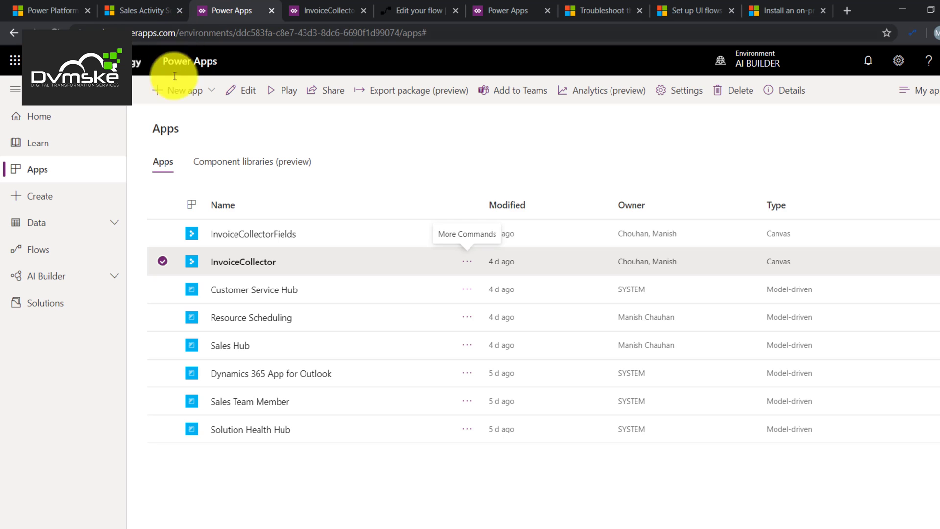
{"action": "left_click", "coordinate": [46, 221]}
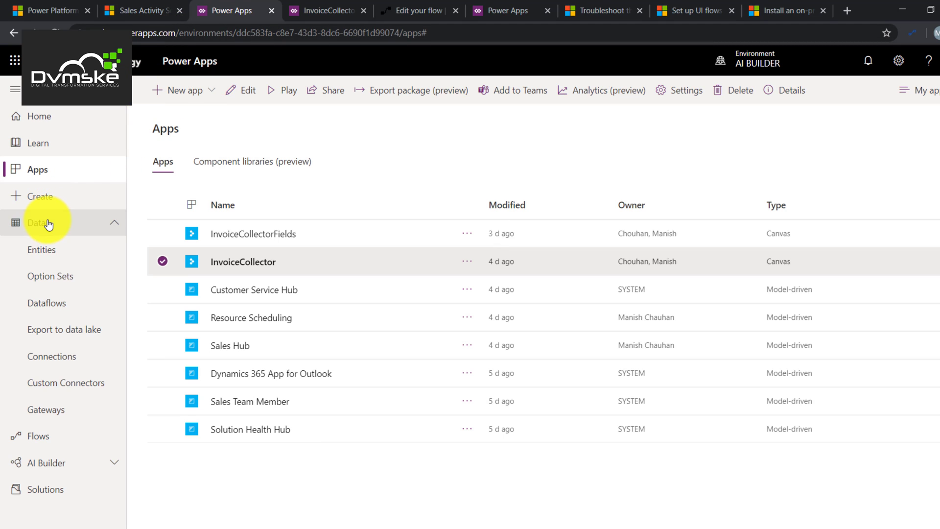
{"action": "left_click", "coordinate": [49, 357]}
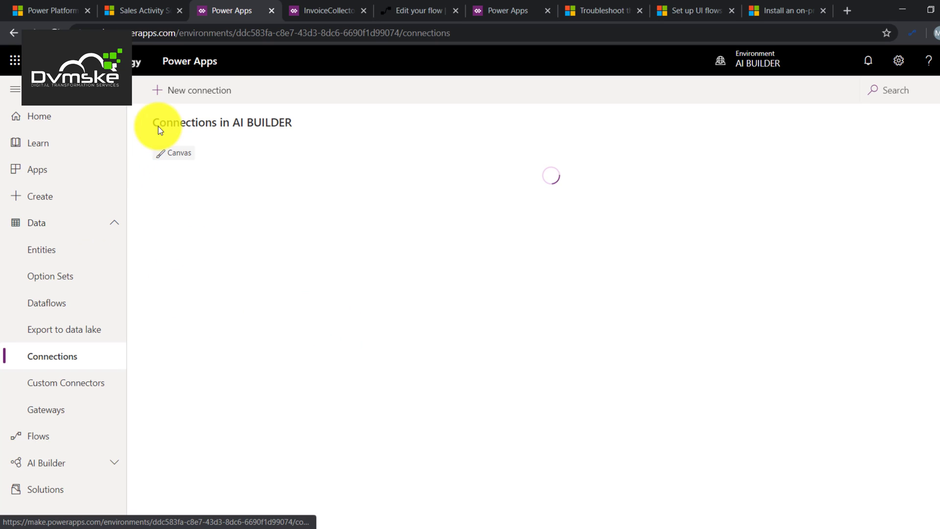
Search the available new connections for "ui f" and open the UI flows connection form.
{"action": "left_click", "coordinate": [212, 91]}
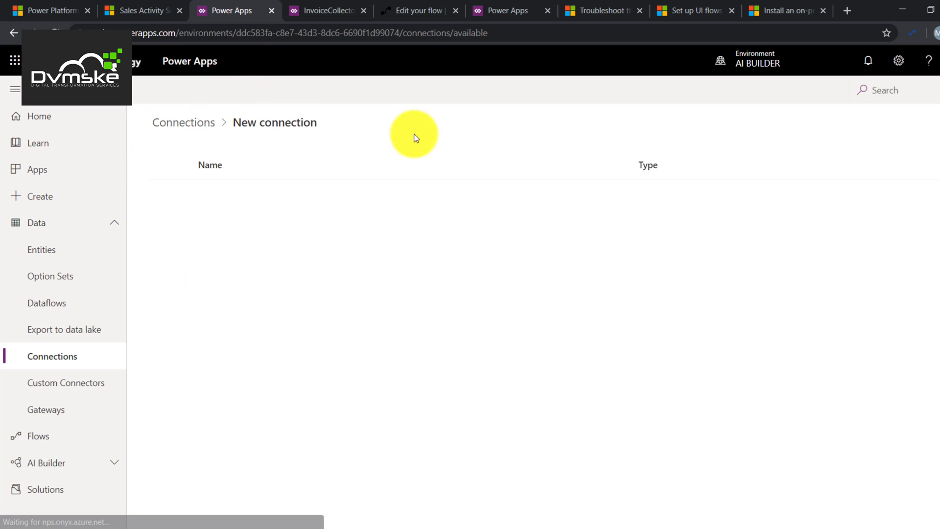
{"action": "left_click", "coordinate": [900, 92]}
{"action": "type", "text": "ui f"}
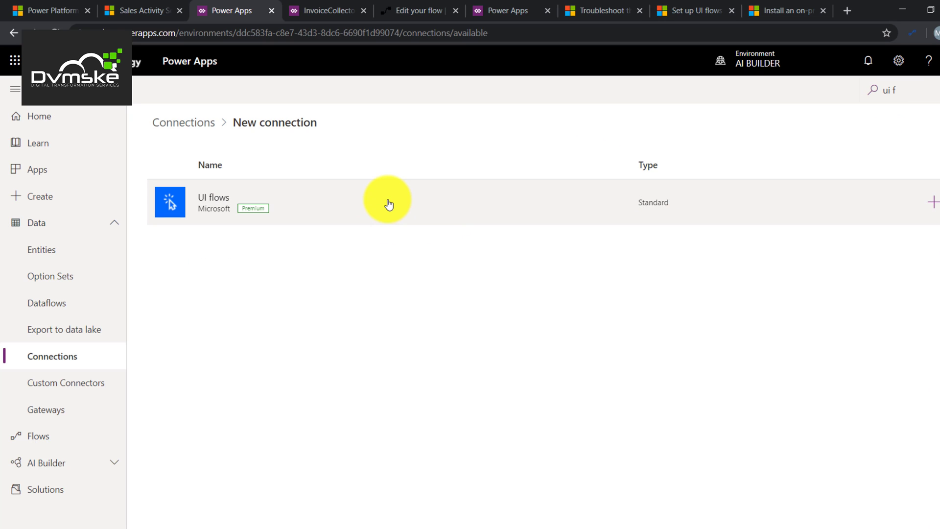
{"action": "left_click", "coordinate": [363, 222]}
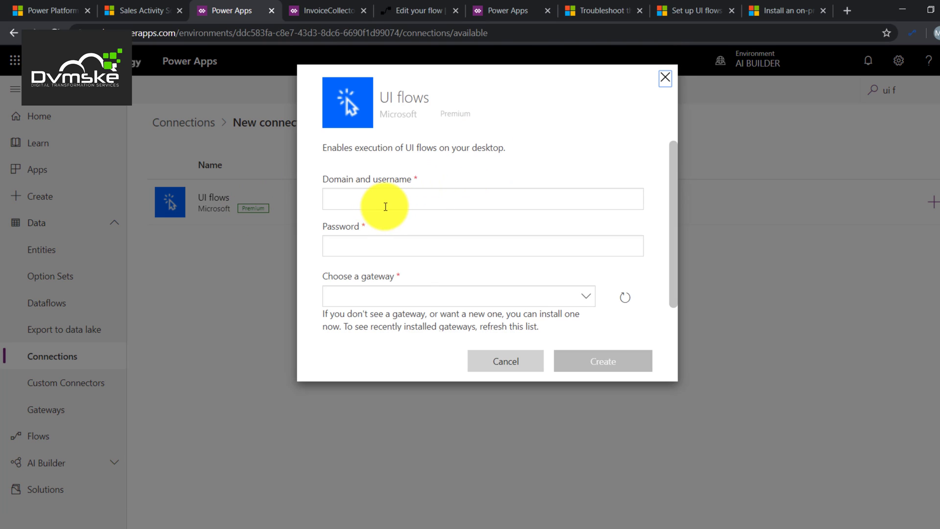
Examine the form's username, password and gateway fields, the available gateways, and the status in the local On-premises data gateway app.
{"action": "left_click_drag", "start_coordinate": [322, 178], "coordinate": [413, 177]}
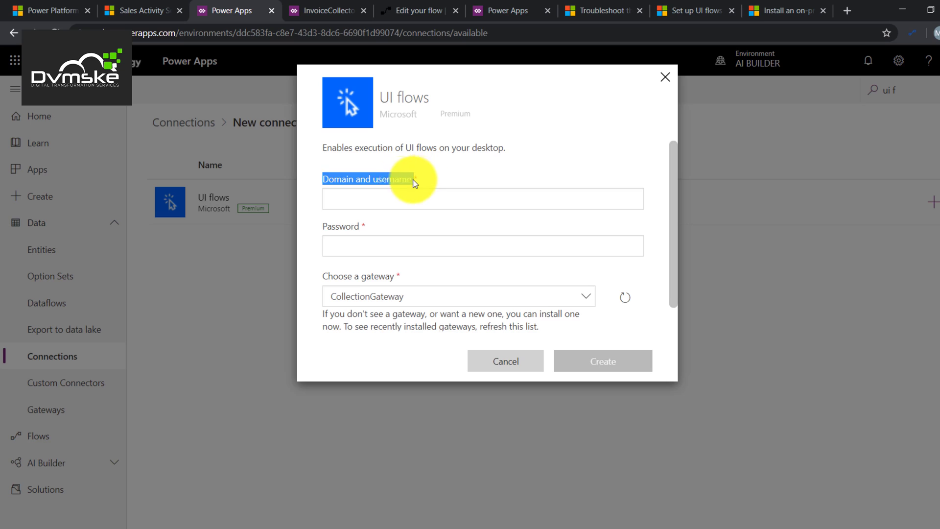
{"action": "left_click_drag", "start_coordinate": [322, 226], "coordinate": [369, 233]}
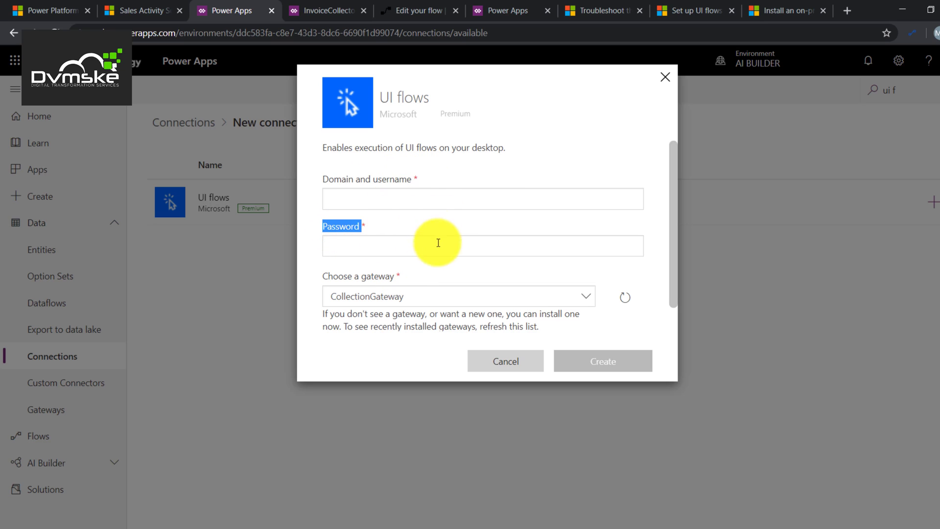
{"action": "left_click", "coordinate": [456, 300]}
{"action": "left_click", "coordinate": [200, 524]}
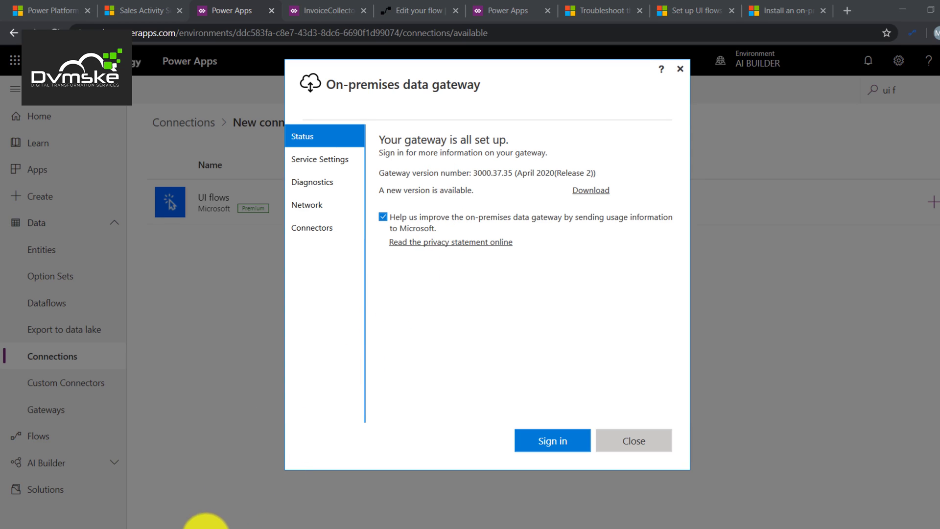
{"action": "left_click", "coordinate": [750, 220]}
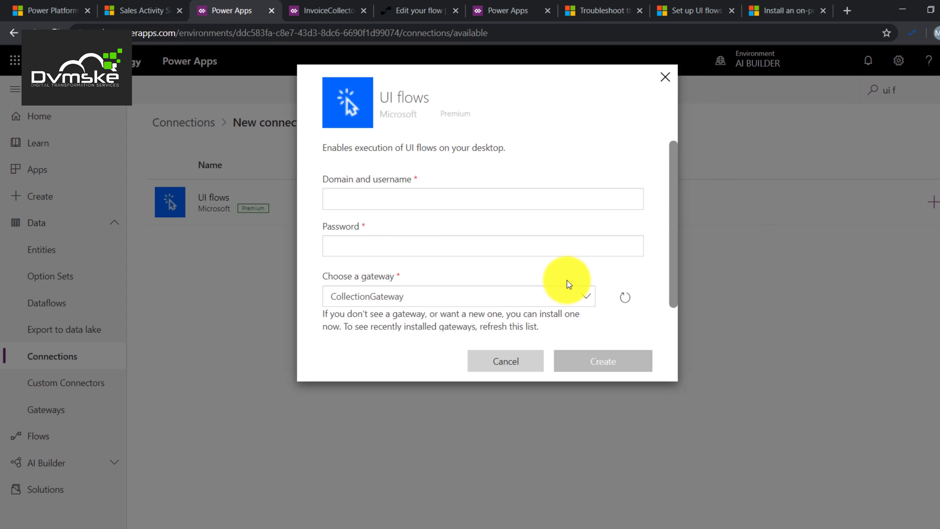
{"action": "left_click", "coordinate": [371, 297]}
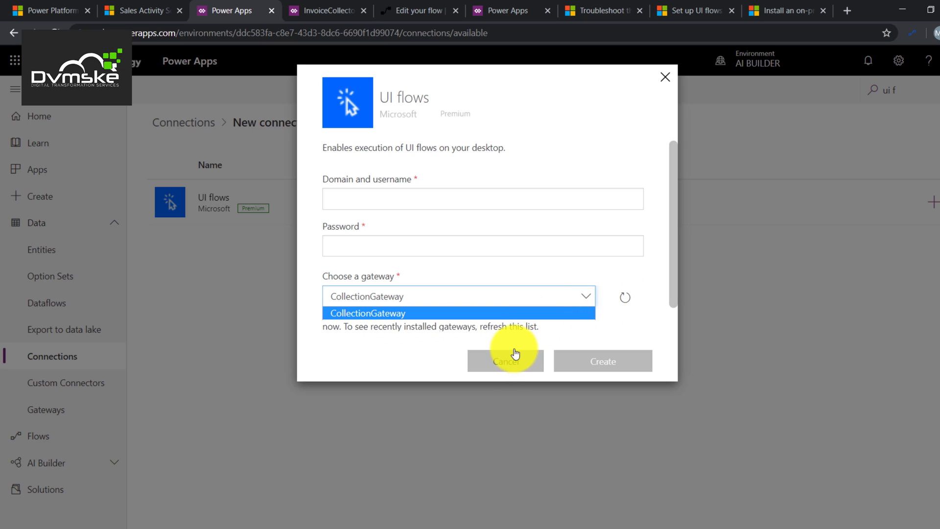
Close the UI flows form without creating a connection, check the existing connections, and return to the PowerApps button flow.
{"action": "left_click", "coordinate": [665, 77]}
{"action": "left_click", "coordinate": [202, 123]}
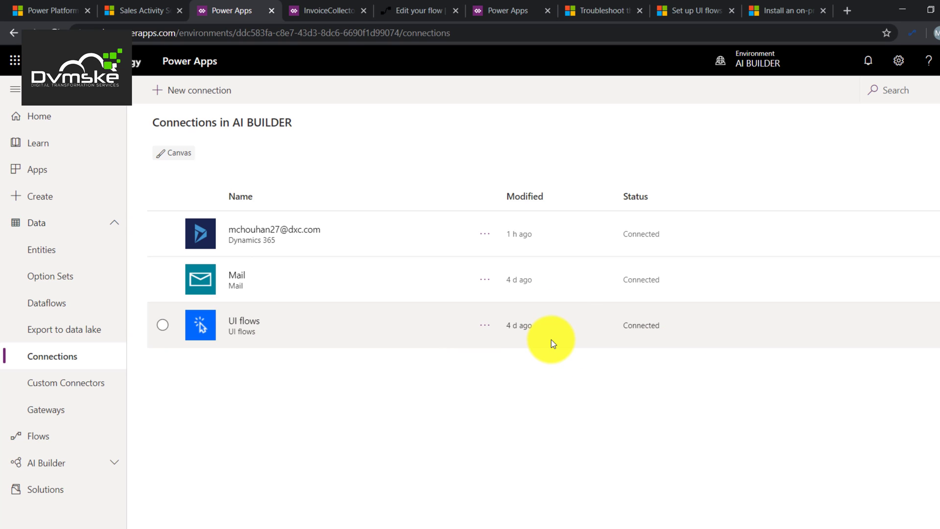
{"action": "left_click", "coordinate": [427, 14]}
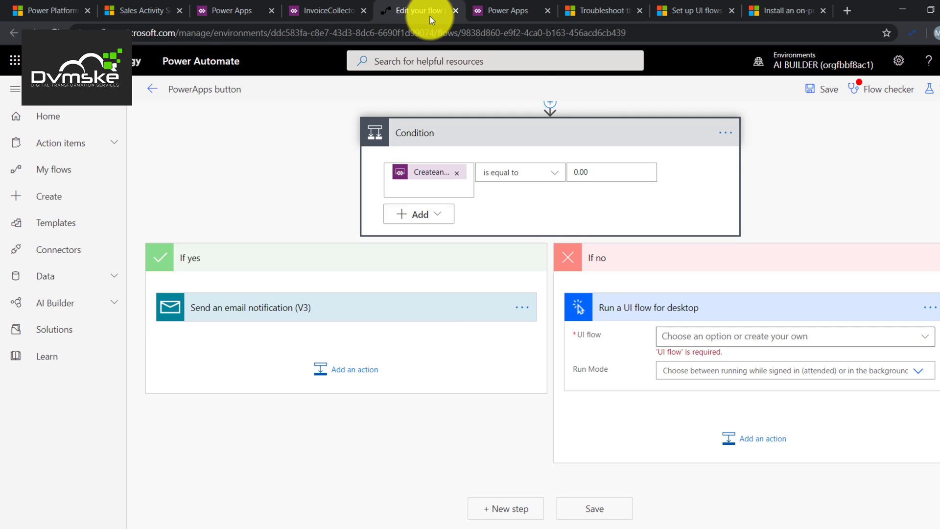
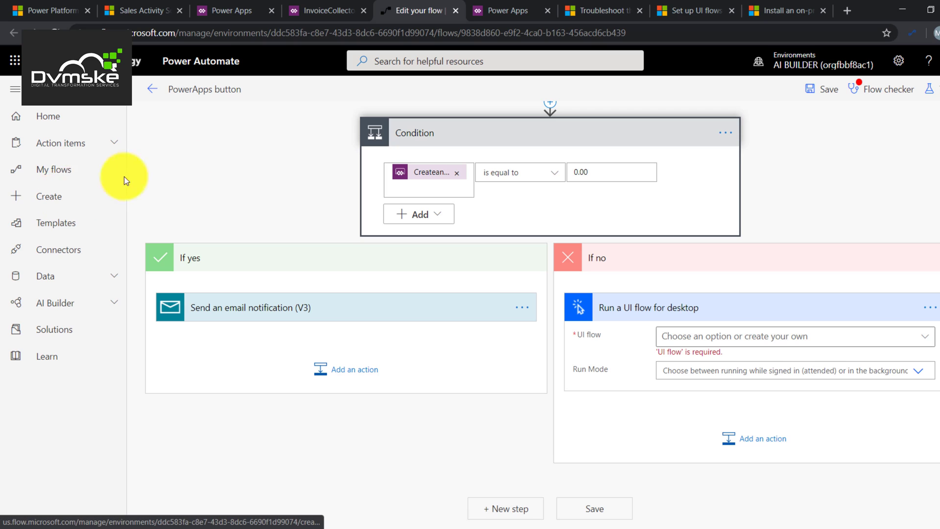
Leave the PowerApps button flow, accepting the unsaved errors, and list the environment's UI flows.
{"action": "left_click", "coordinate": [79, 174]}
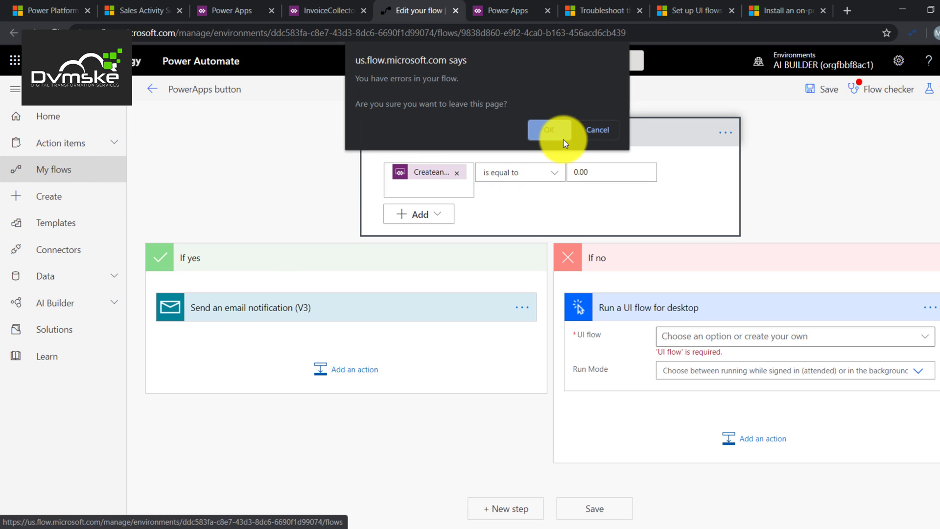
{"action": "left_click", "coordinate": [550, 127]}
{"action": "left_click", "coordinate": [420, 209]}
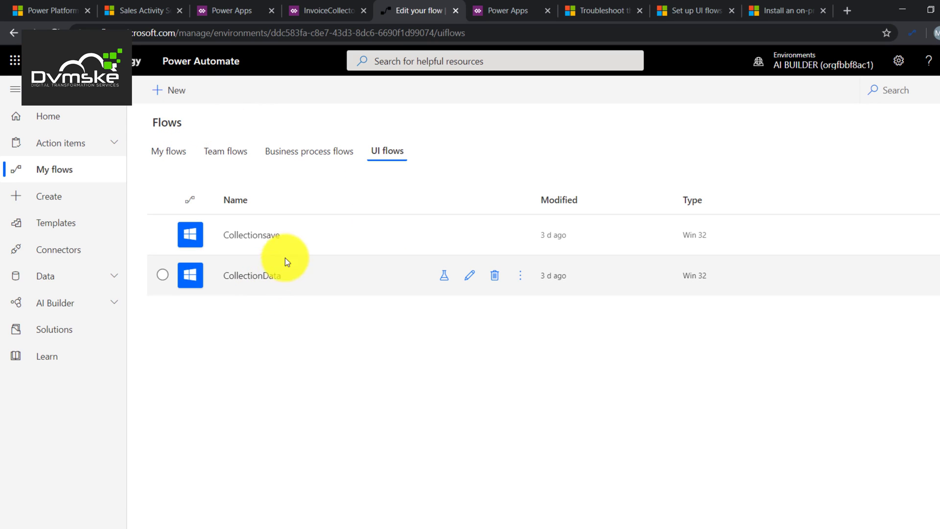
Create a desktop app UI flow named Collectiondemodata and proceed to its input setup.
{"action": "left_click", "coordinate": [185, 101]}
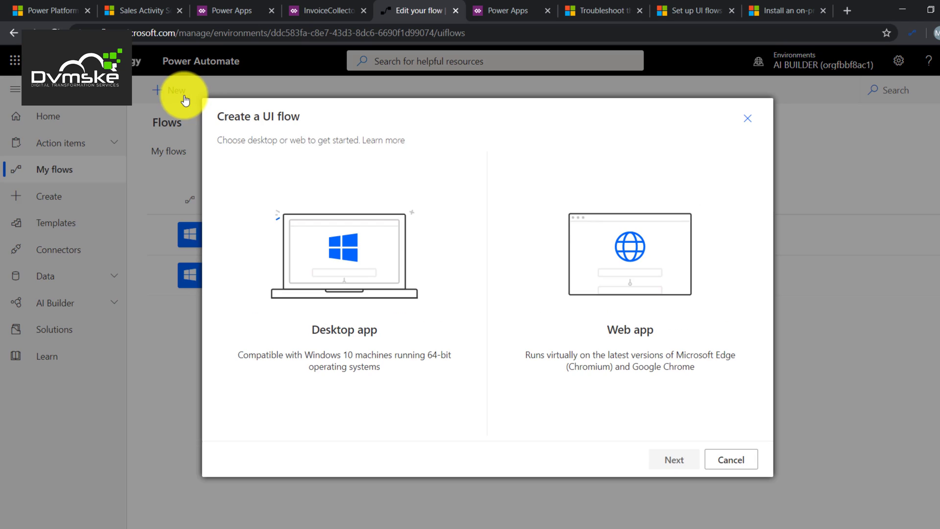
{"action": "left_click", "coordinate": [341, 311]}
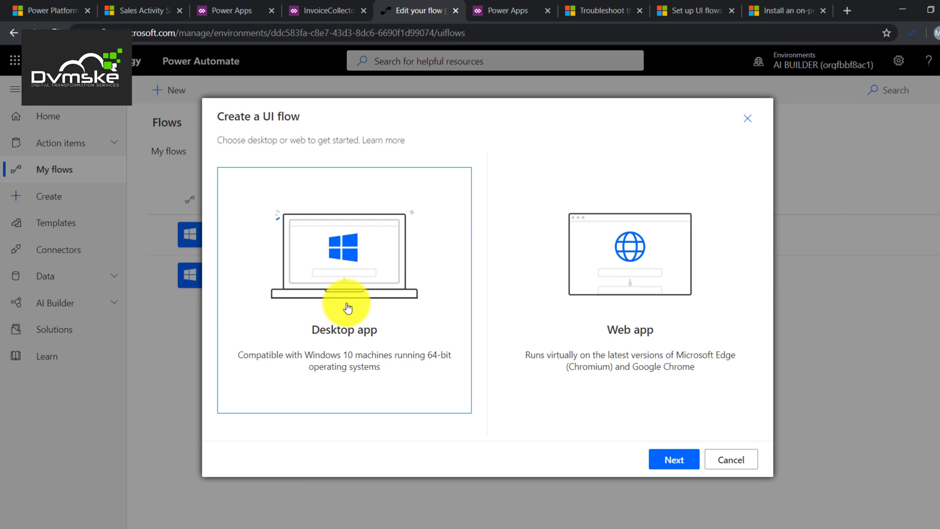
{"action": "left_click", "coordinate": [675, 460]}
{"action": "left_click", "coordinate": [662, 175]}
{"action": "type", "text": "Collectiondemodata"}
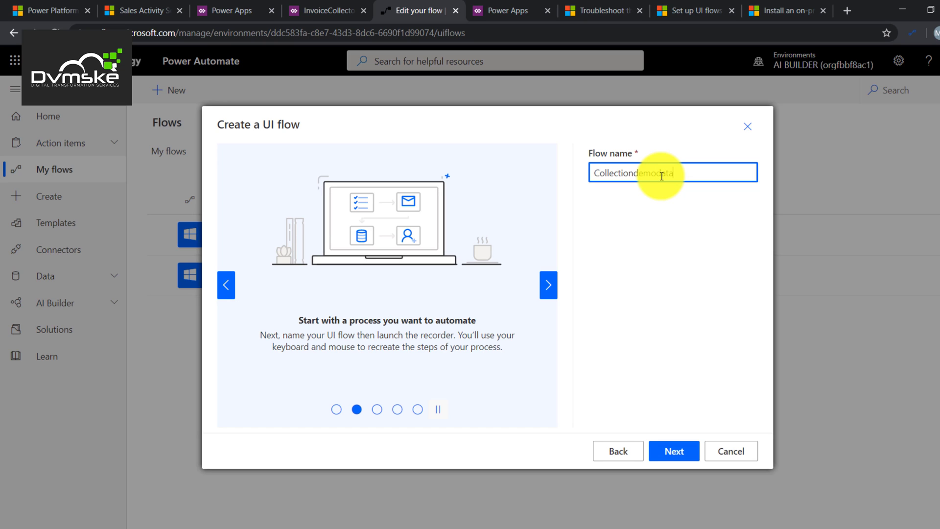
{"action": "left_click", "coordinate": [669, 448]}
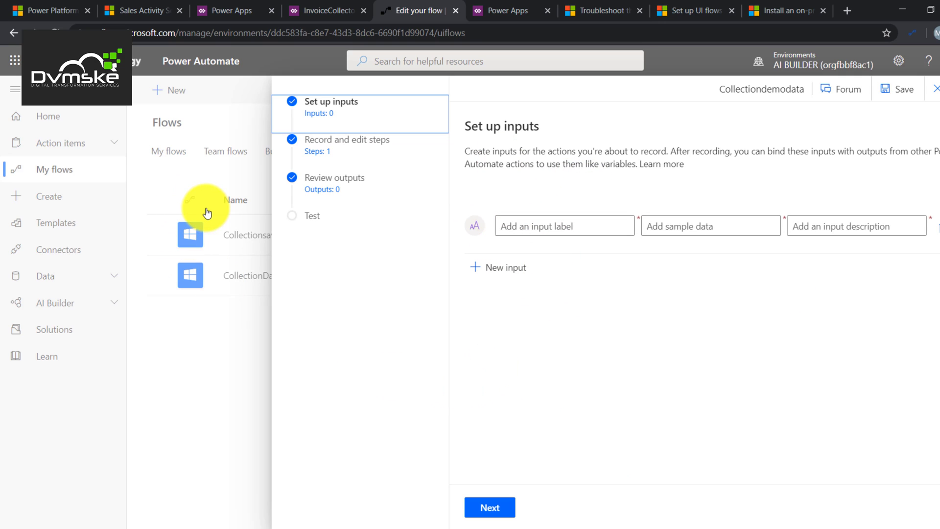
Check the invoice fields in the InvoiceCollector app and define a Salutation input with sample data MR.
{"action": "left_click", "coordinate": [588, 226]}
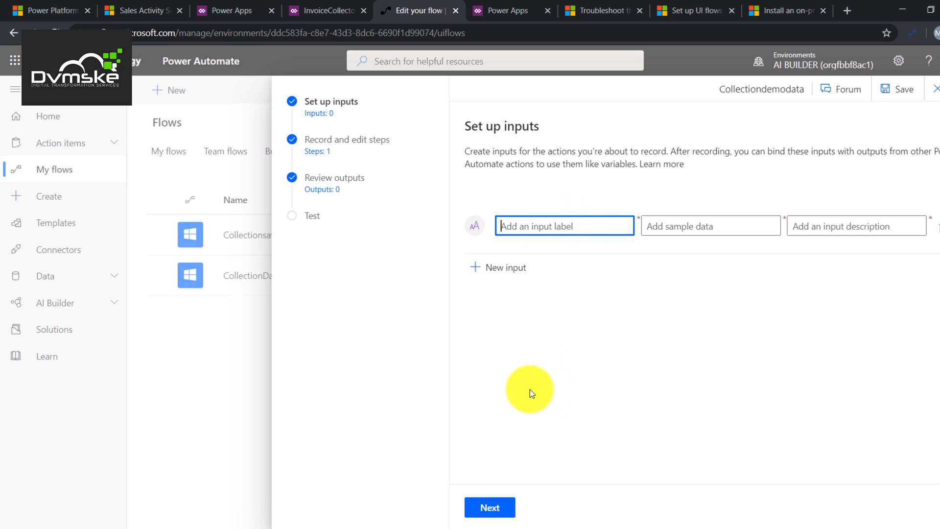
{"action": "left_click", "coordinate": [360, 7]}
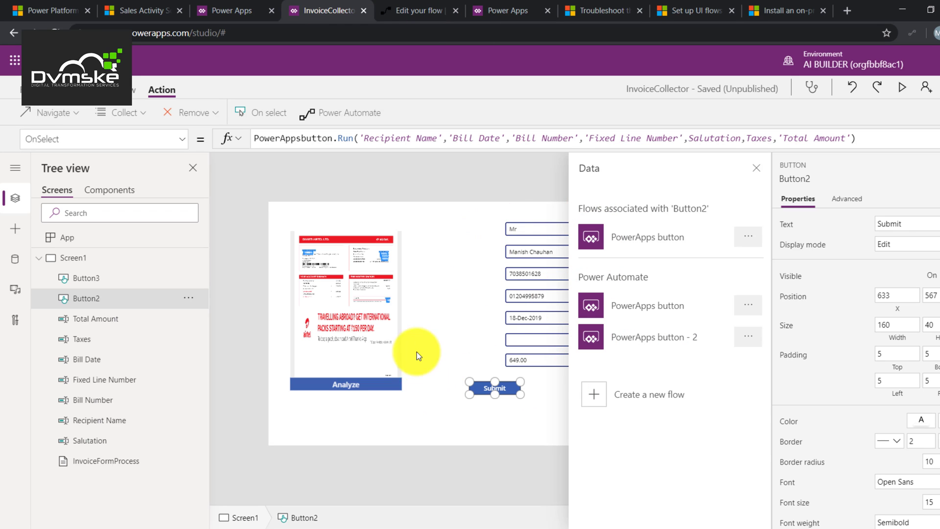
{"action": "left_click", "coordinate": [417, 10]}
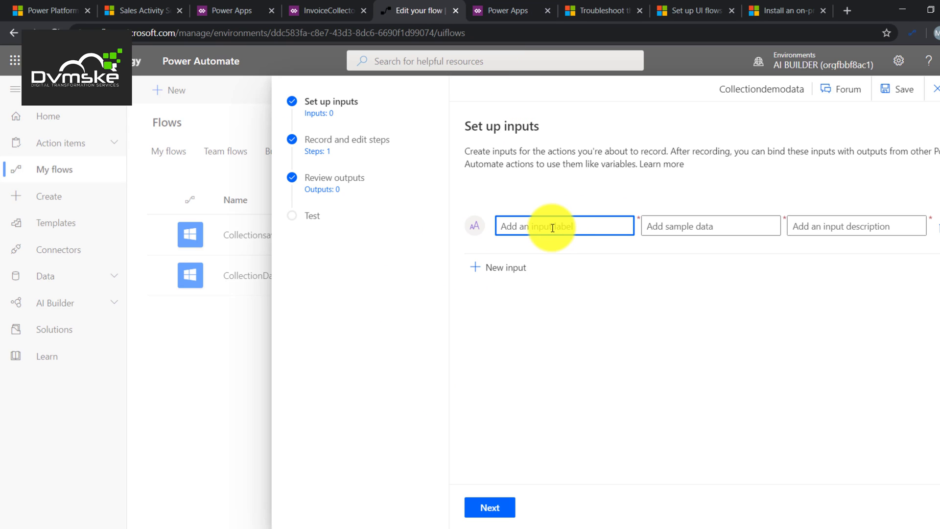
{"action": "type", "text": "Salutation"}
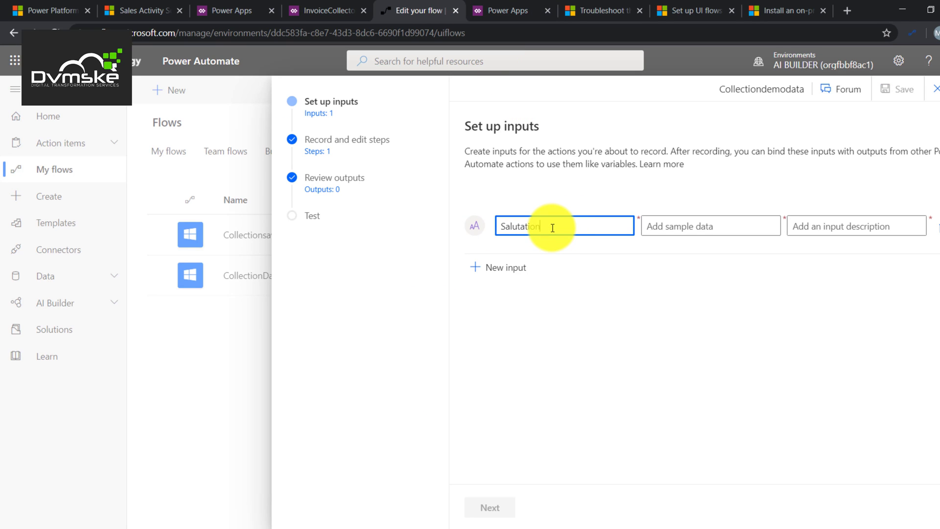
{"action": "key", "text": "Tab"}
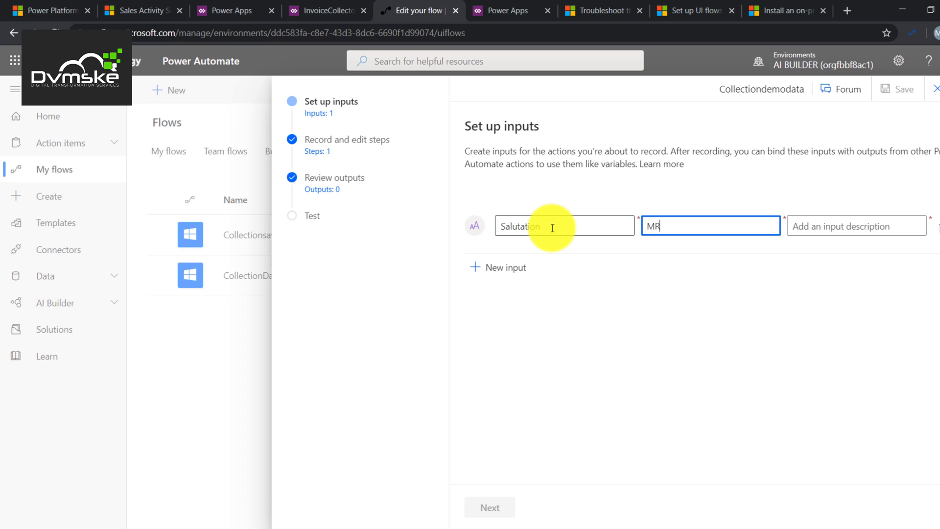
Add a Recipient Name input with a sample first name, plus a third input labelled Bill Number.
{"action": "left_click", "coordinate": [506, 267]}
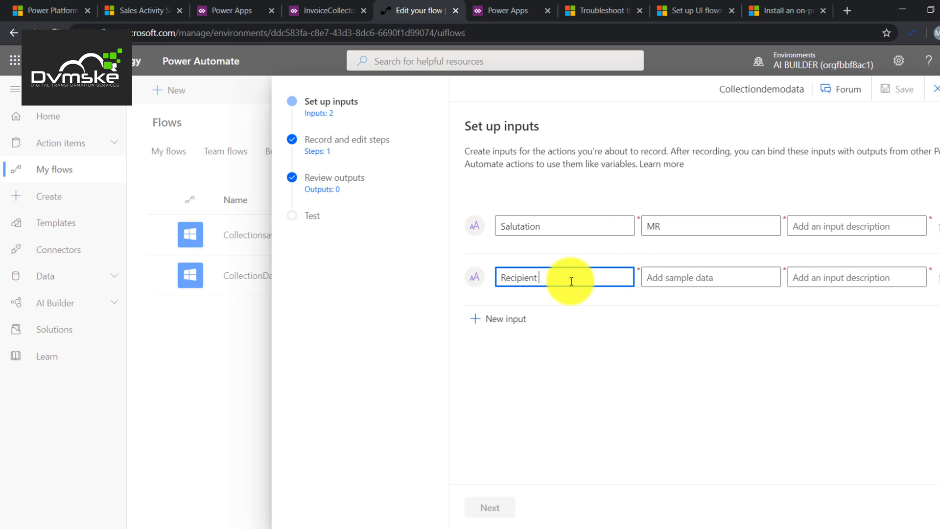
{"action": "key", "text": "Tab"}
{"action": "type", "text": "M"}
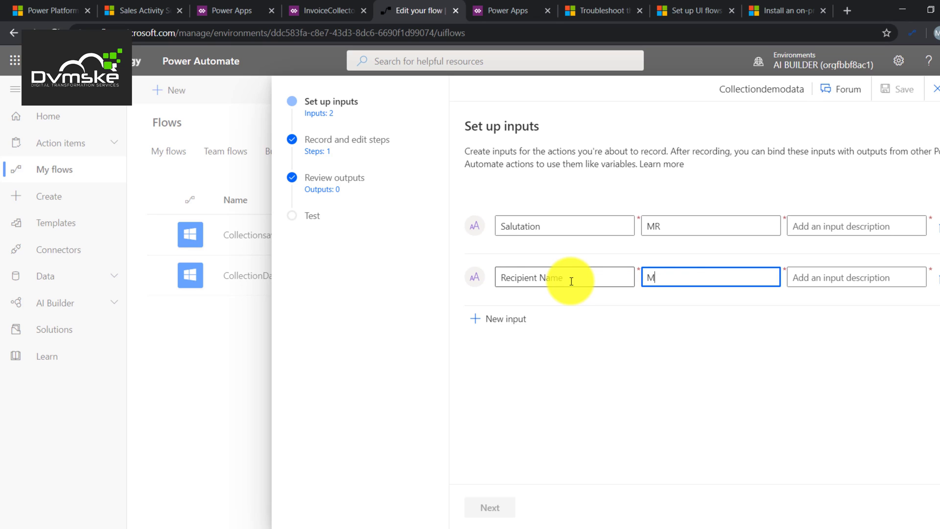
{"action": "key", "text": "Tab"}
{"action": "key", "text": "Tab"}
{"action": "left_click", "coordinate": [516, 322]}
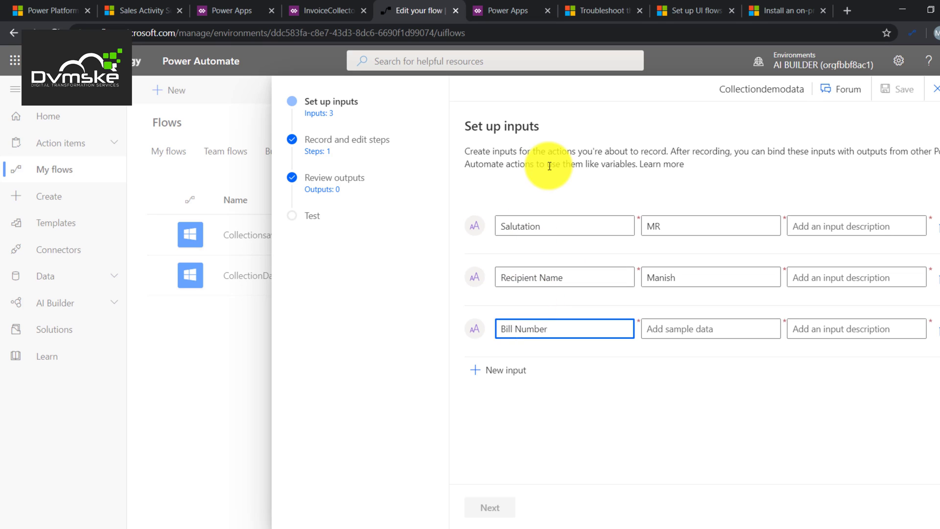
Try to save and exit the Collectiondemodata flow, and close its editor.
{"action": "key", "text": "Escape"}
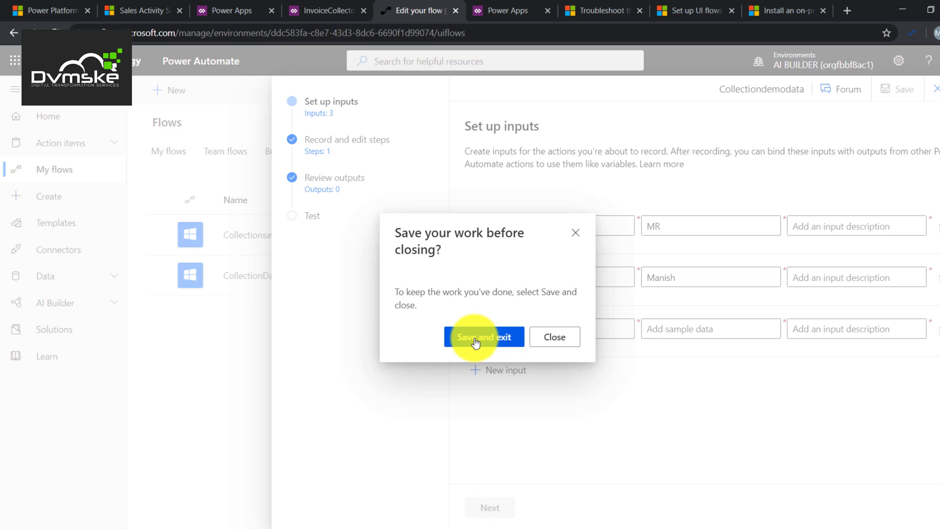
{"action": "left_click", "coordinate": [504, 339]}
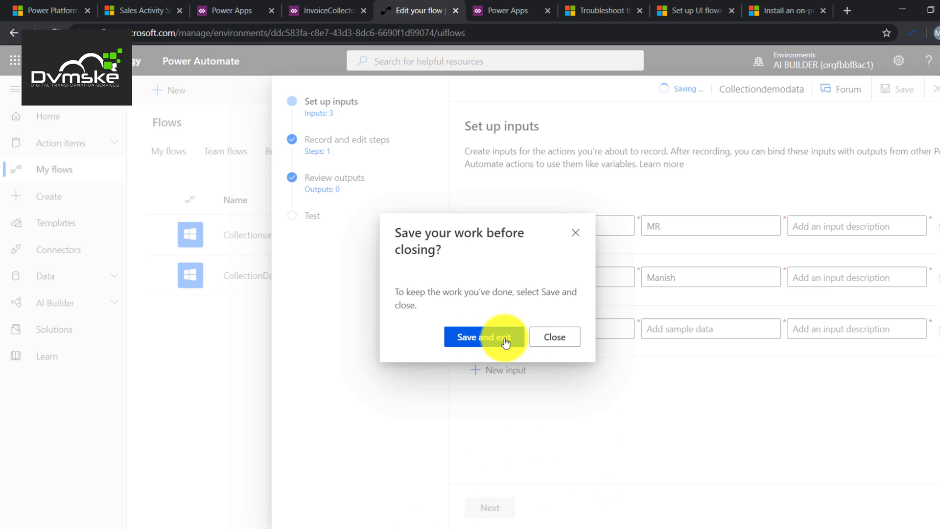
{"action": "left_click", "coordinate": [543, 341]}
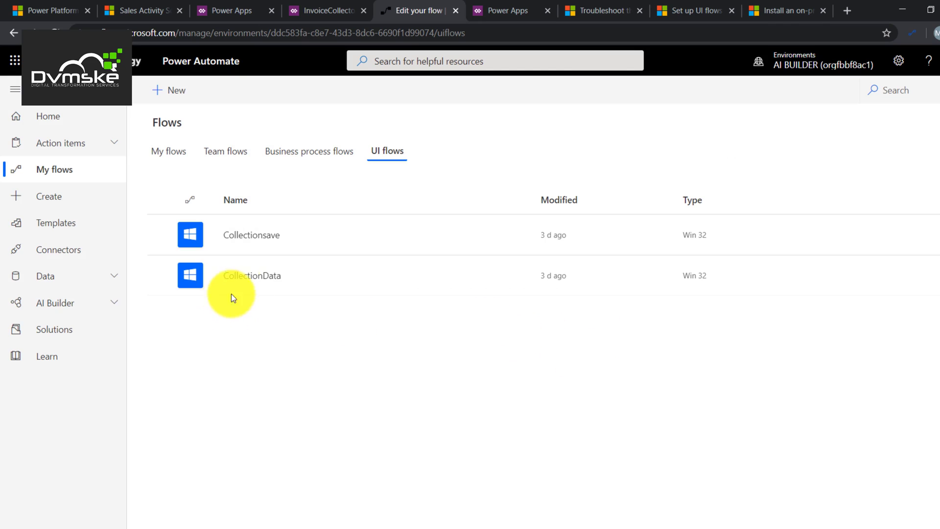
Open the existing CollectionData UI flow for editing and delete its Run Excel script step.
{"action": "left_click", "coordinate": [251, 281]}
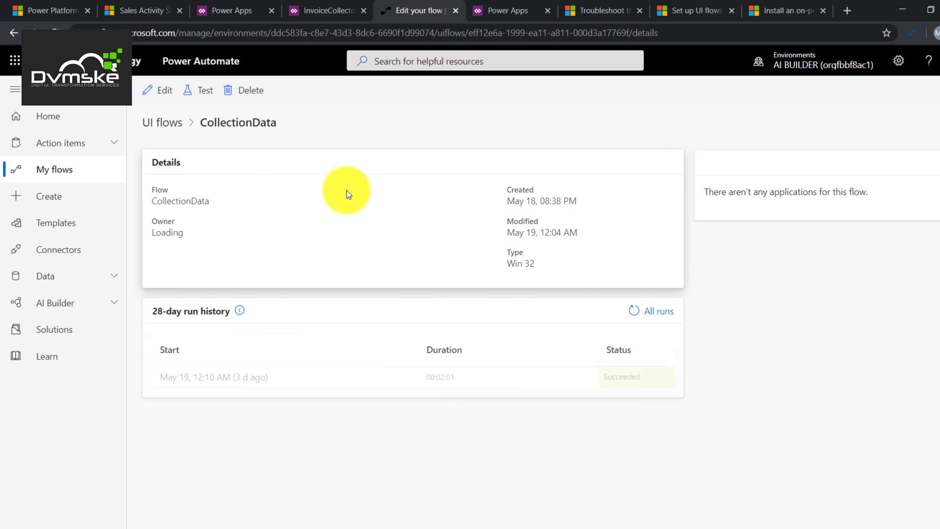
{"action": "left_click", "coordinate": [169, 91]}
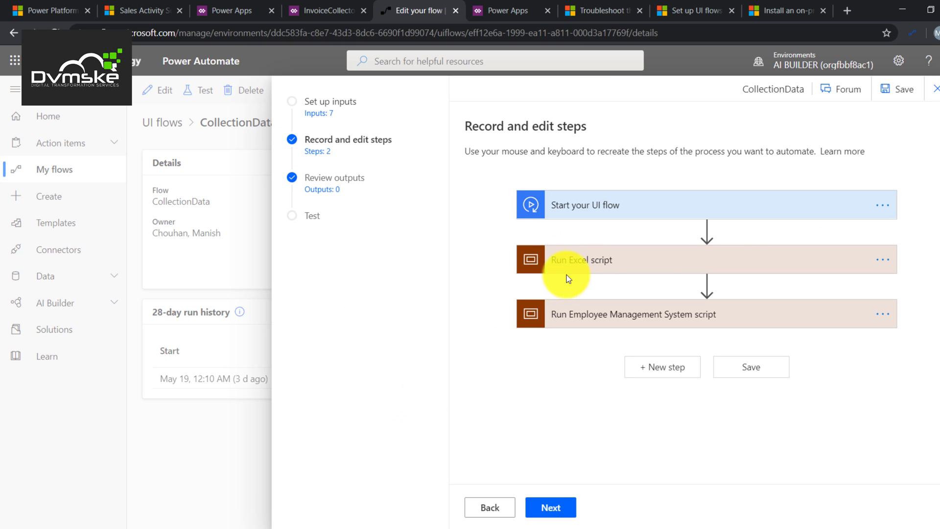
{"action": "left_click", "coordinate": [870, 262]}
{"action": "left_click", "coordinate": [898, 263]}
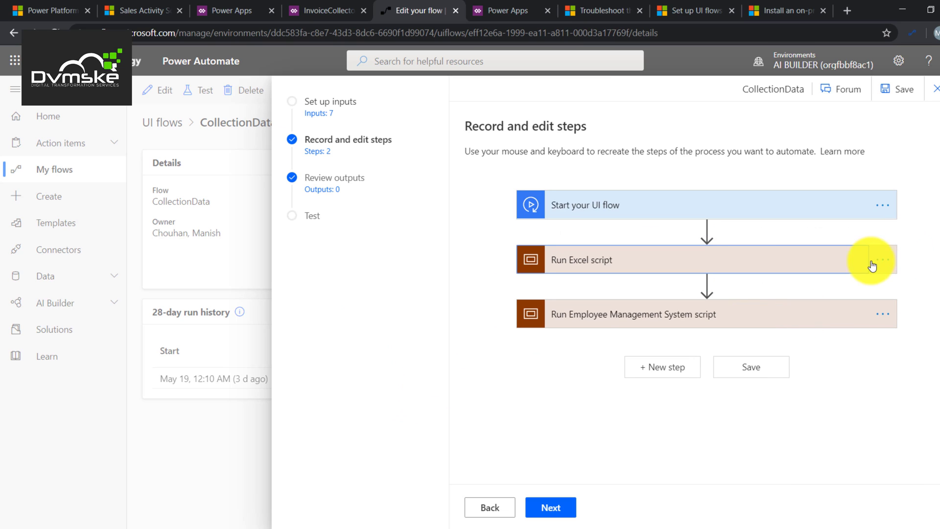
{"action": "left_click", "coordinate": [898, 263]}
{"action": "left_click", "coordinate": [765, 399]}
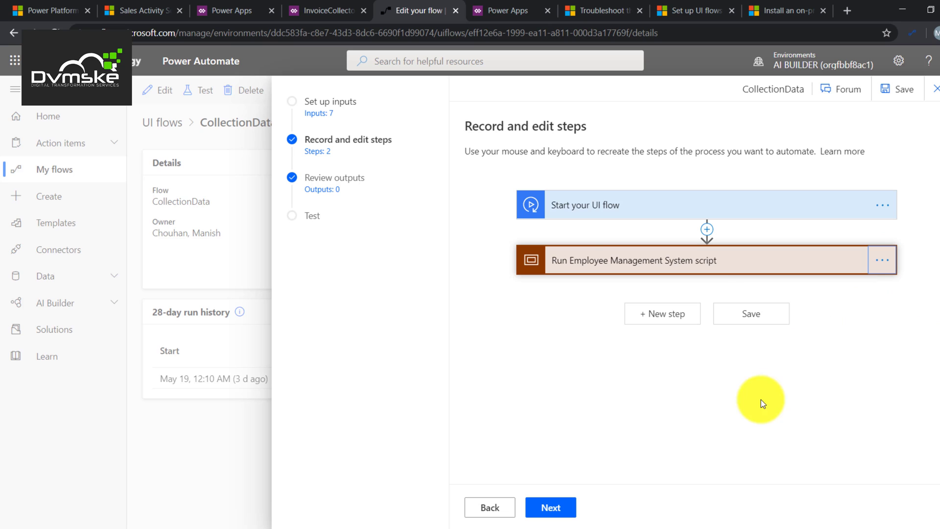
Review the input labels and sample data defined for the CollectionData flow.
{"action": "left_click", "coordinate": [494, 315]}
{"action": "scroll", "coordinate": [545, 269], "scroll_direction": "up", "scroll_amount": 5}
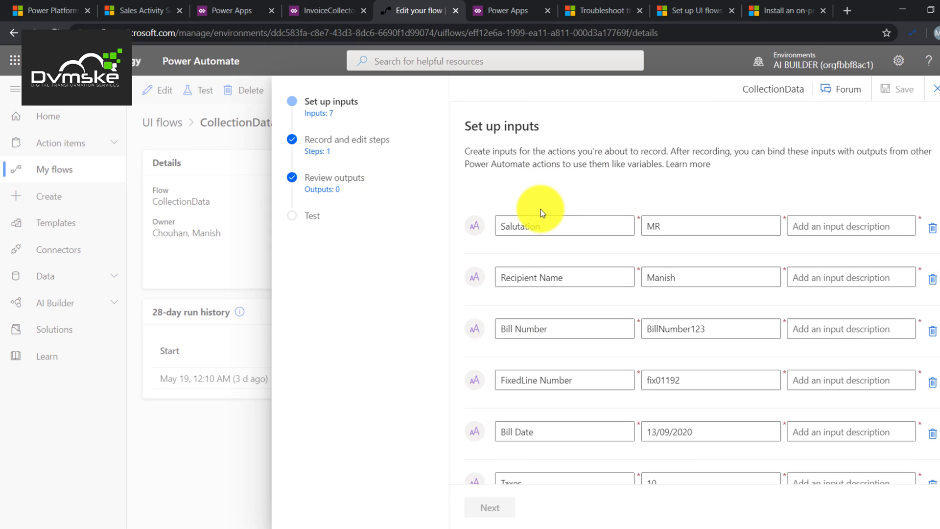
{"action": "scroll", "coordinate": [550, 216], "scroll_direction": "down", "scroll_amount": 3}
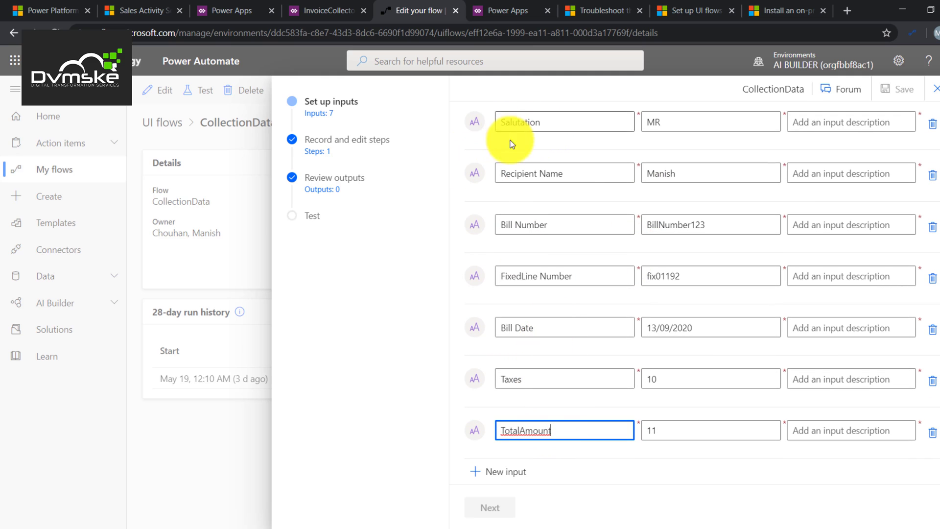
Add a Record app action to the CollectionData flow's recorded steps and launch the recorder.
{"action": "left_click", "coordinate": [349, 157]}
{"action": "left_click", "coordinate": [683, 198]}
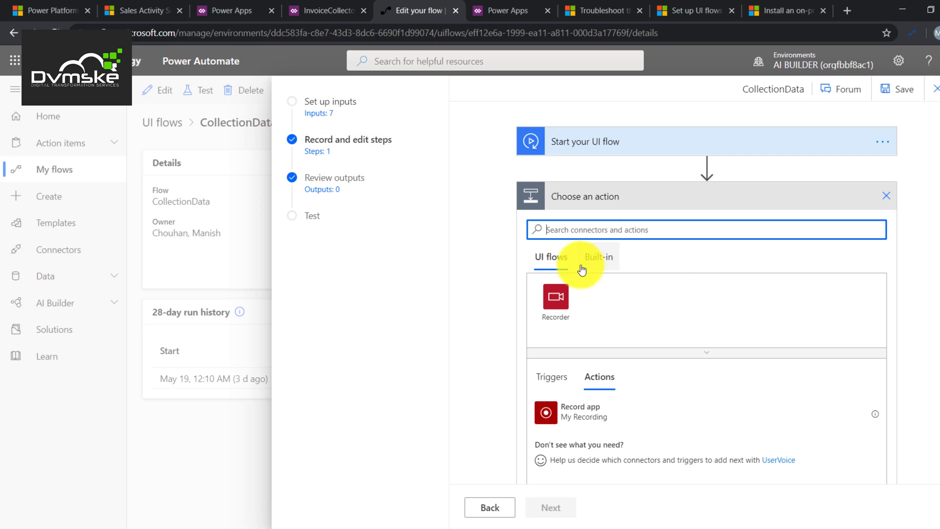
{"action": "left_click", "coordinate": [549, 302]}
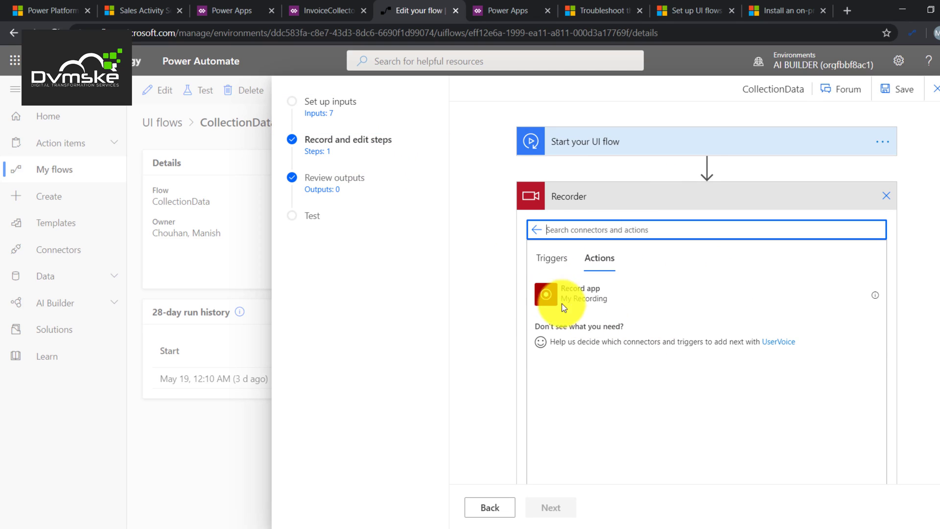
{"action": "left_click", "coordinate": [621, 303]}
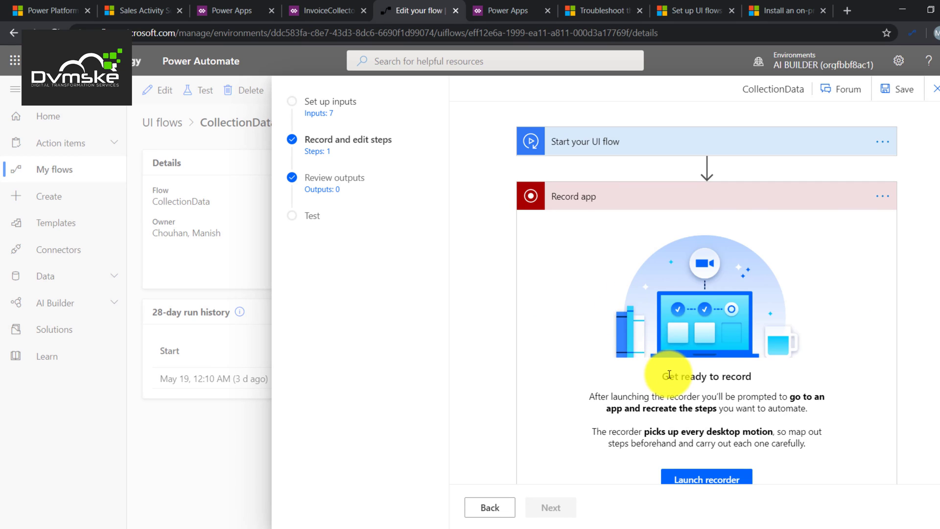
{"action": "scroll", "coordinate": [694, 422], "scroll_direction": "down", "scroll_amount": 2}
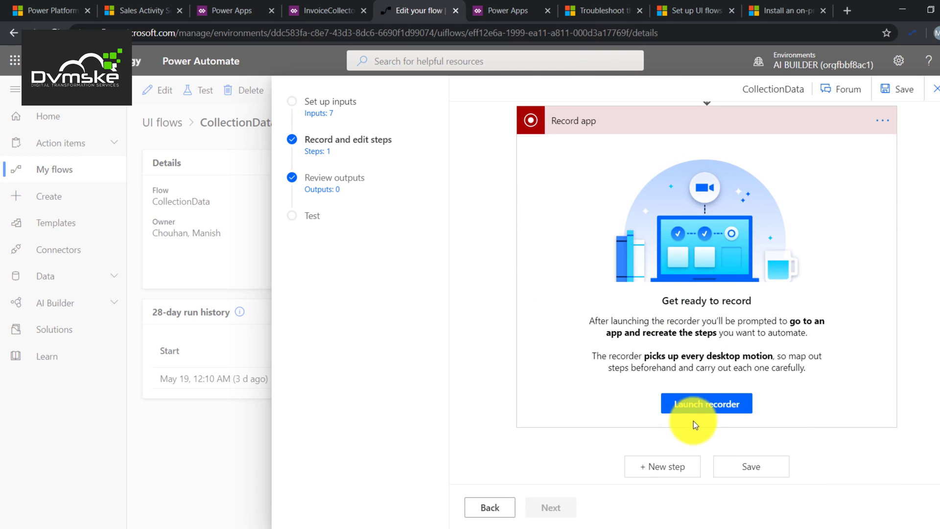
{"action": "left_click", "coordinate": [696, 404]}
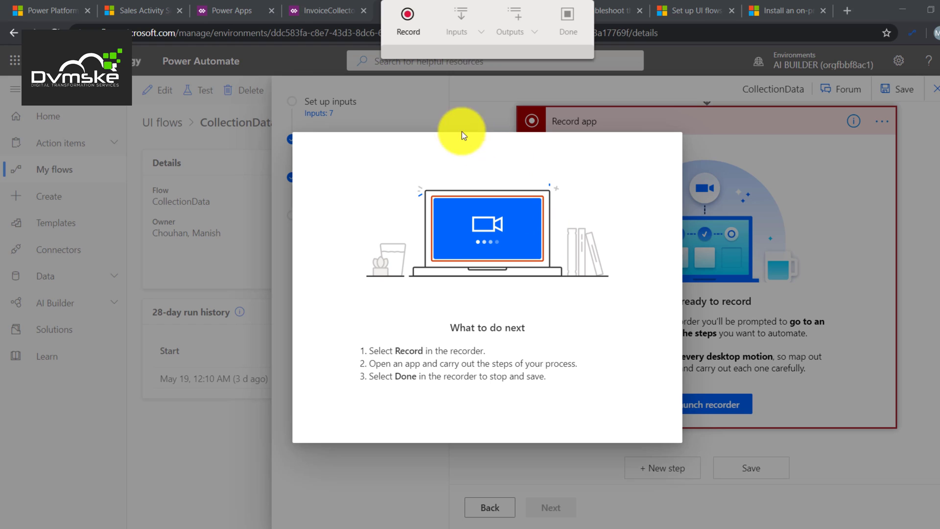
Minimize the browser, start recording, and open the recent file DATABASE.csv in Excel.
{"action": "left_click", "coordinate": [901, 9]}
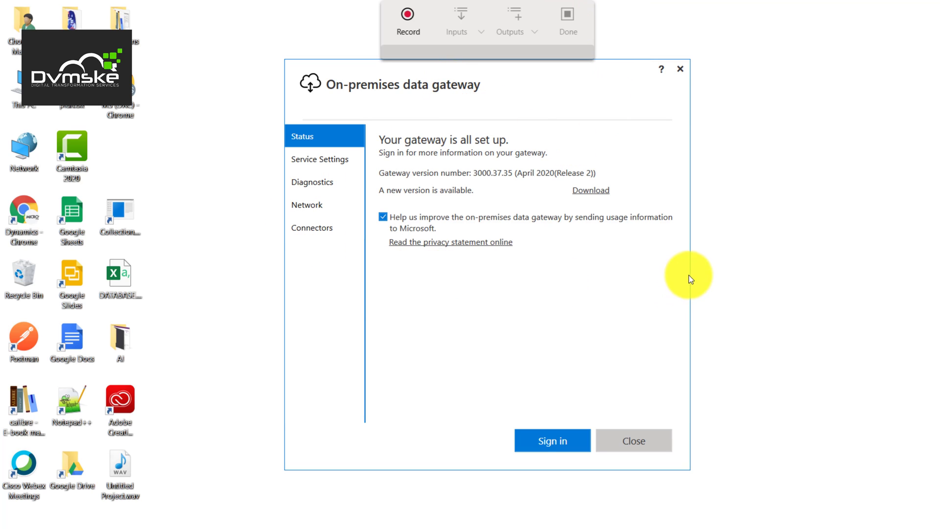
{"action": "left_click", "coordinate": [416, 17]}
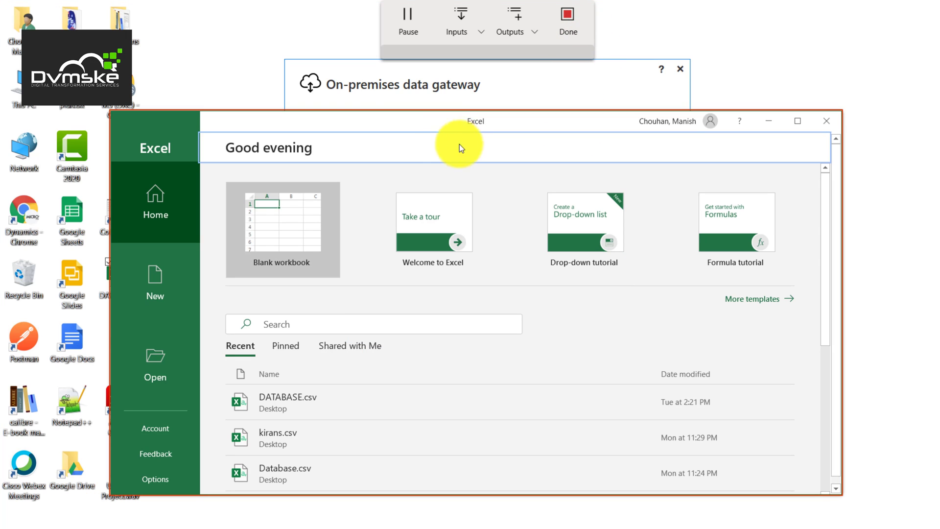
{"action": "left_click", "coordinate": [292, 403]}
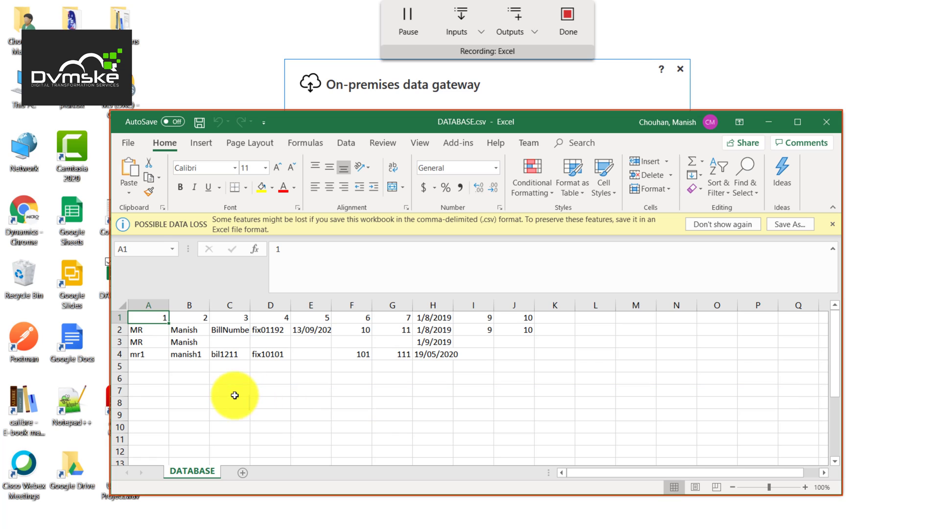
Insert the Salutation flow input into cell A5 of DATABASE.csv through the recorder.
{"action": "left_click", "coordinate": [146, 369]}
{"action": "left_click", "coordinate": [471, 30]}
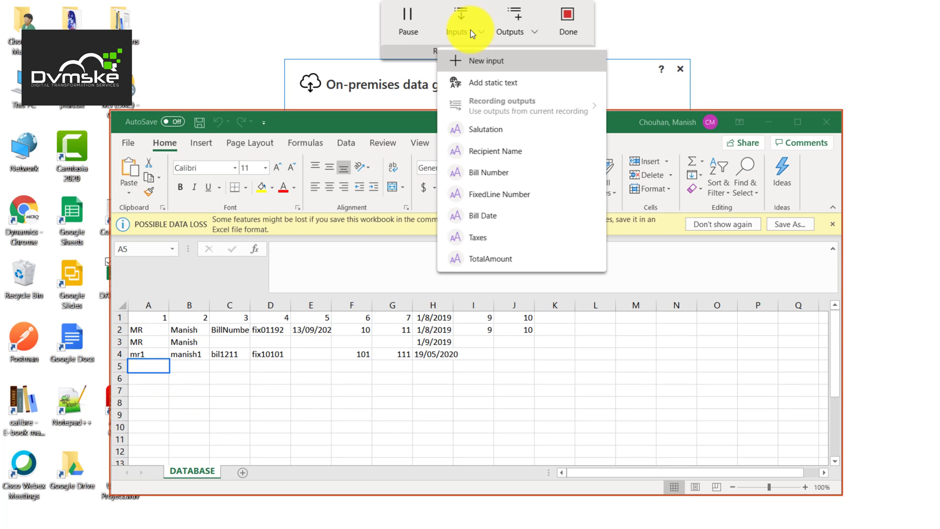
{"action": "left_click", "coordinate": [480, 131]}
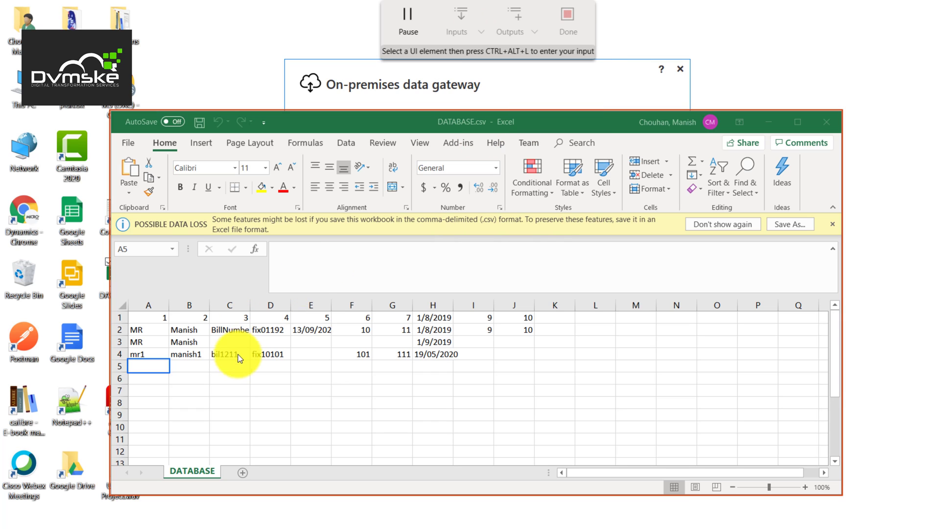
{"action": "key", "text": "ctrl+alt+l"}
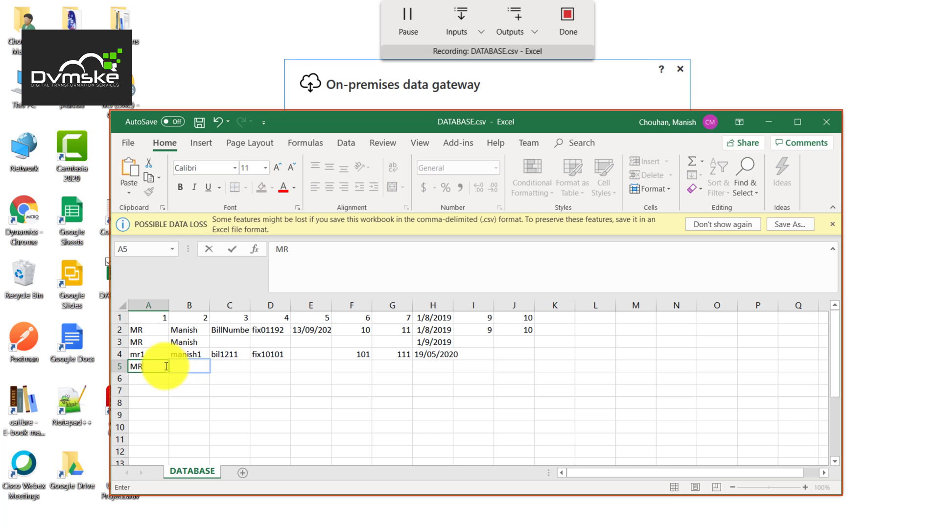
Insert the Recipient Name flow input into cell B5 of DATABASE.csv through the recorder.
{"action": "left_click", "coordinate": [182, 366]}
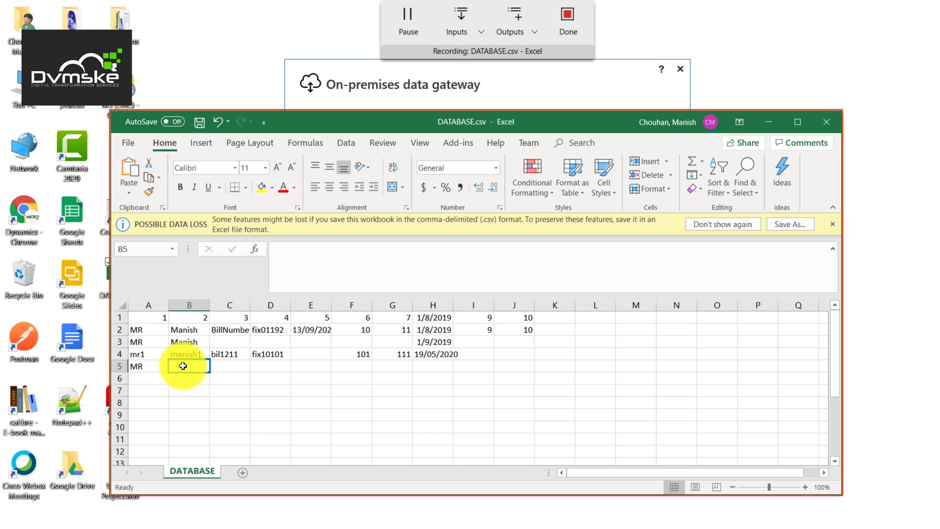
{"action": "left_click", "coordinate": [482, 29]}
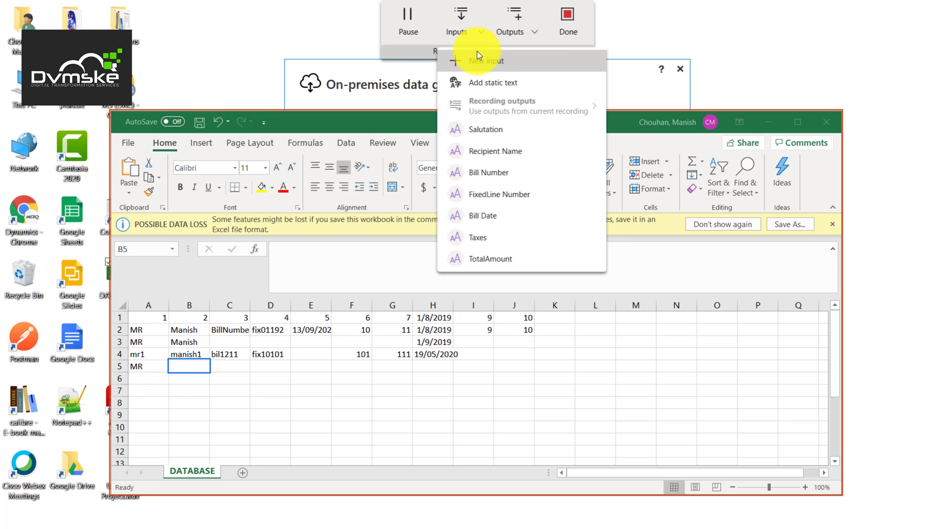
{"action": "left_click", "coordinate": [508, 152]}
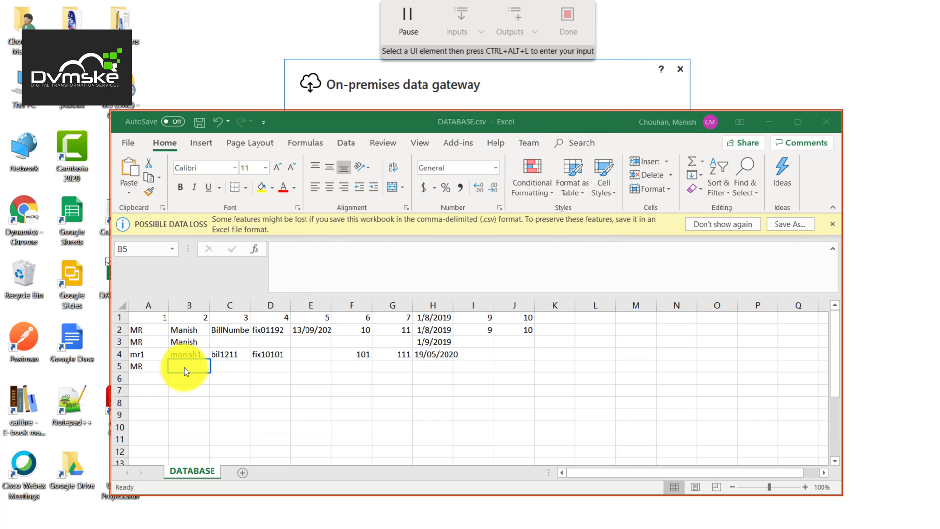
{"action": "left_click", "coordinate": [184, 368]}
{"action": "key", "text": "ctrl+alt+l"}
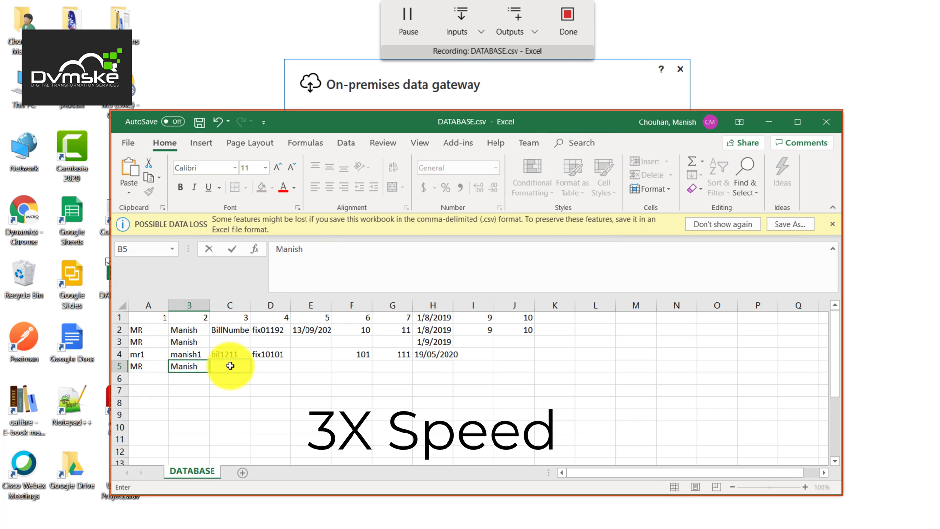
Insert the Bill Number flow input into cell C5 and the FixedLine Number input into cell D5.
{"action": "left_click", "coordinate": [231, 362]}
{"action": "left_click", "coordinate": [481, 28]}
{"action": "left_click", "coordinate": [507, 175]}
{"action": "key", "text": "ctrl+alt+l"}
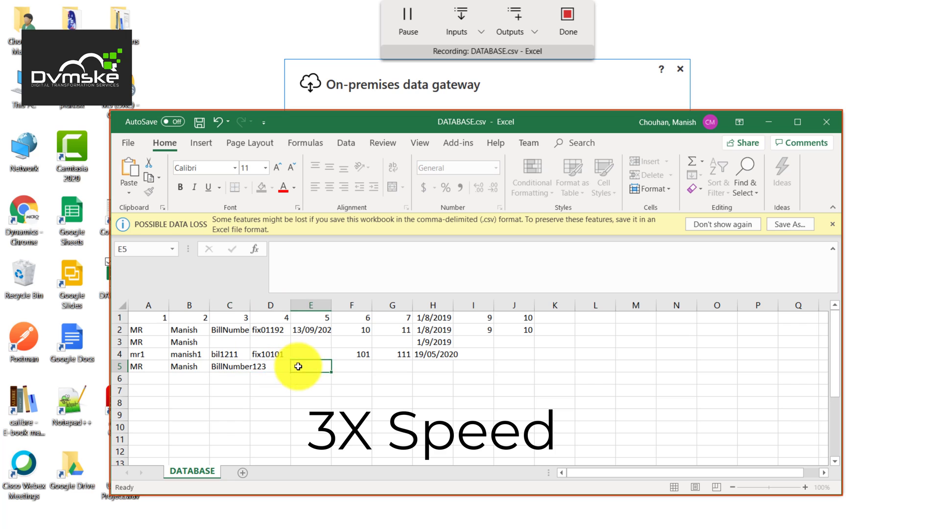
{"action": "left_click", "coordinate": [277, 367]}
{"action": "left_click", "coordinate": [462, 19]}
{"action": "left_click", "coordinate": [508, 196]}
{"action": "key", "text": "ctrl+alt+l"}
Insert the Bill Date flow input into cell E5 and the Taxes input into cell F5.
{"action": "left_click", "coordinate": [463, 18]}
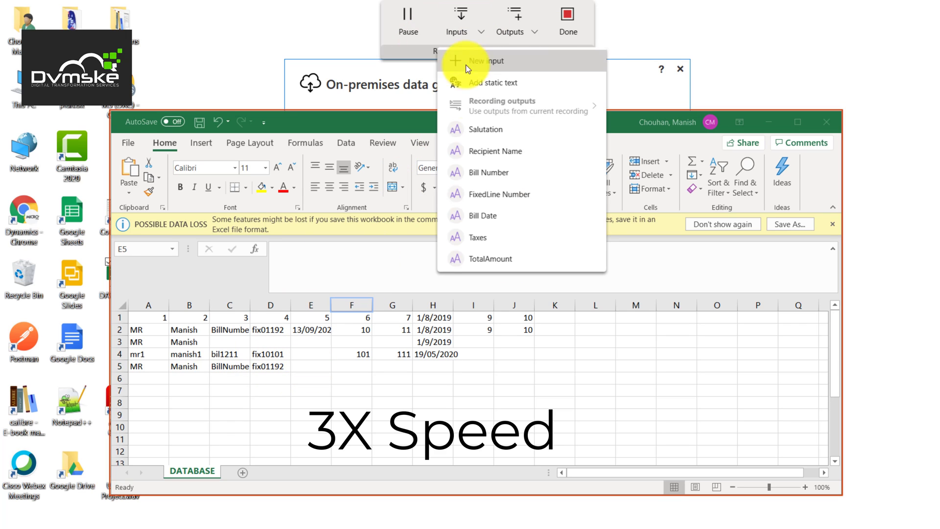
{"action": "left_click", "coordinate": [507, 217]}
{"action": "left_click", "coordinate": [309, 364]}
{"action": "key", "text": "ctrl+alt+l"}
{"action": "left_click", "coordinate": [361, 365]}
{"action": "left_click", "coordinate": [463, 17]}
{"action": "left_click", "coordinate": [487, 240]}
{"action": "key", "text": "ctrl+alt+l"}
Insert the TotalAmount flow input into cell G5 and fill the date in H4 down to H5.
{"action": "left_click", "coordinate": [462, 18]}
{"action": "left_click", "coordinate": [505, 273]}
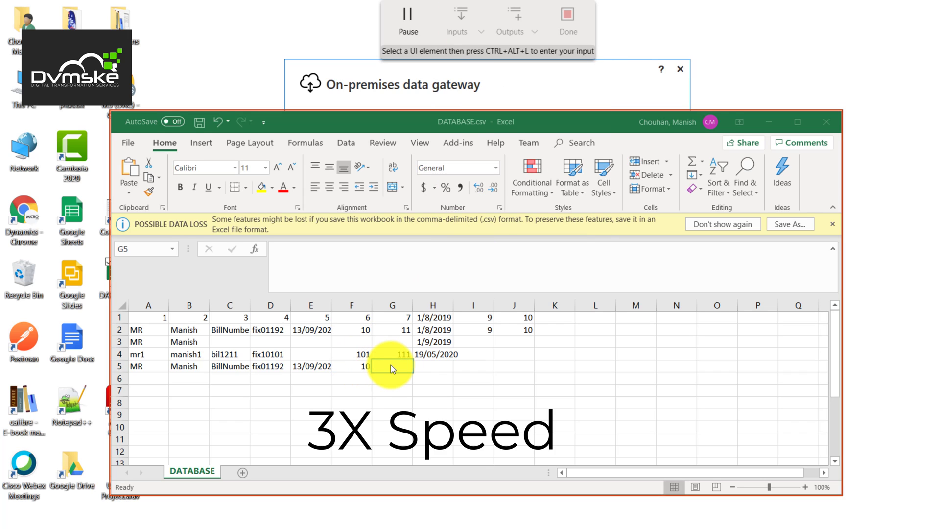
{"action": "left_click", "coordinate": [390, 365]}
{"action": "key", "text": "ctrl+alt+l"}
{"action": "left_click", "coordinate": [440, 356]}
{"action": "left_click_drag", "start_coordinate": [452, 360], "coordinate": [431, 372]}
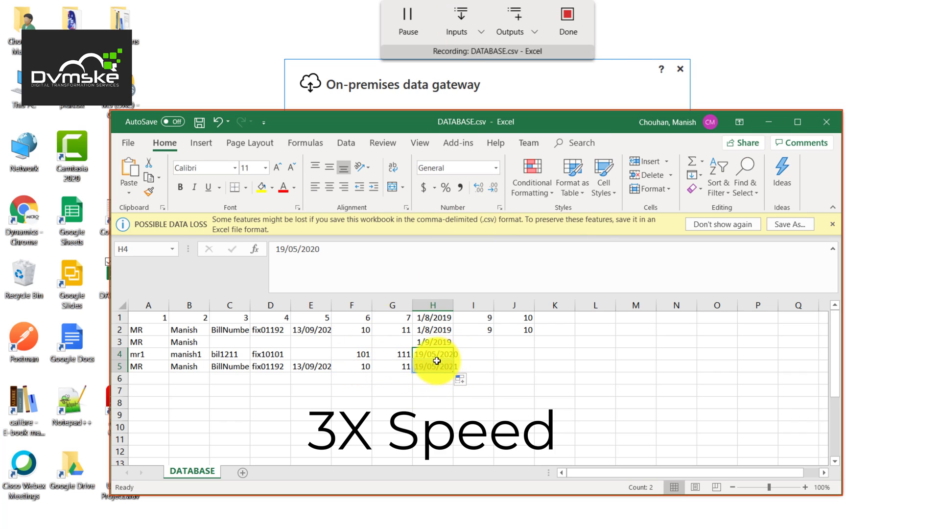
Save and close DATABASE.csv and finish the recording.
{"action": "left_click", "coordinate": [197, 122]}
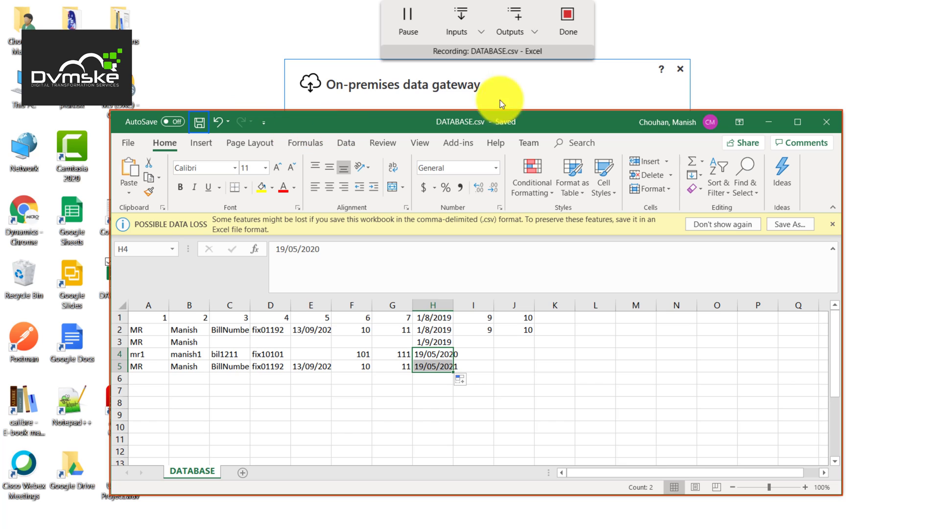
{"action": "left_click", "coordinate": [823, 122]}
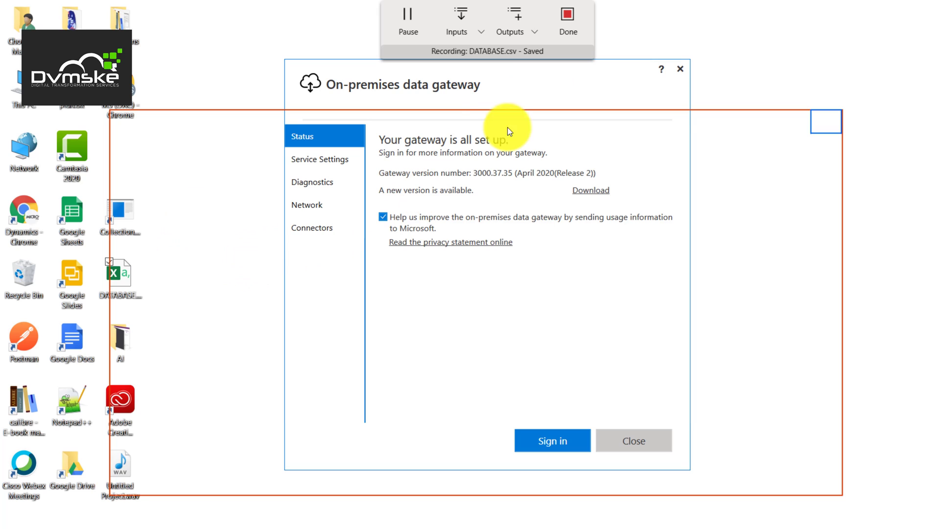
{"action": "left_click", "coordinate": [572, 16]}
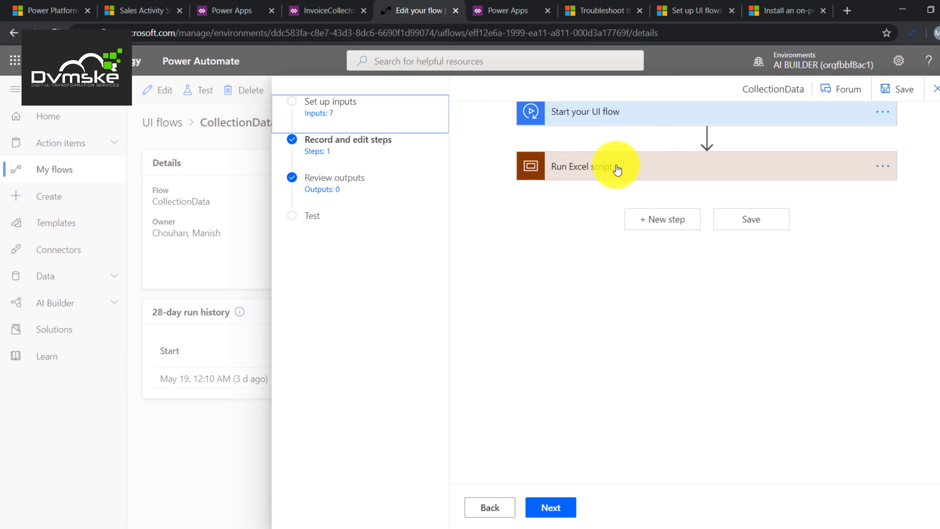
Examine the recorded actions inside the Run Excel script step of CollectionData.
{"action": "left_click", "coordinate": [702, 167]}
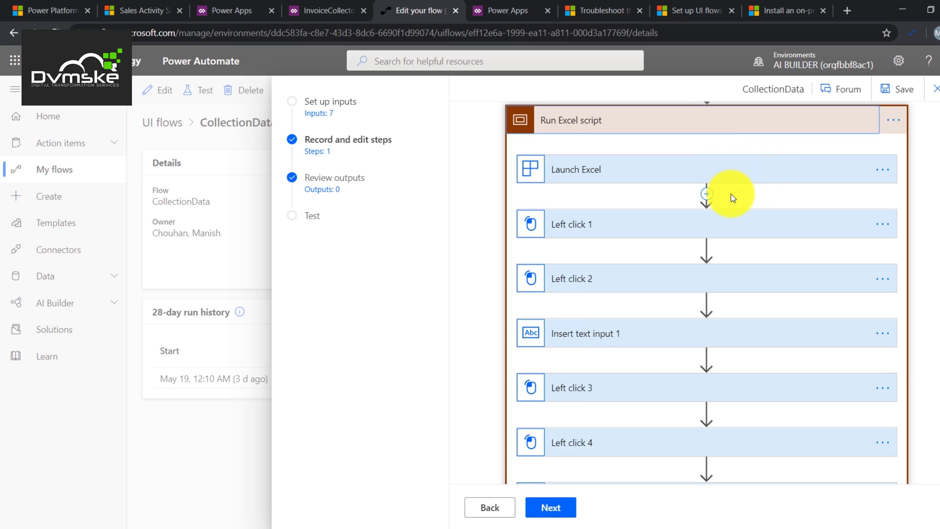
{"action": "scroll", "coordinate": [734, 195], "scroll_direction": "down", "scroll_amount": 12}
{"action": "scroll", "coordinate": [731, 196], "scroll_direction": "down", "scroll_amount": 5}
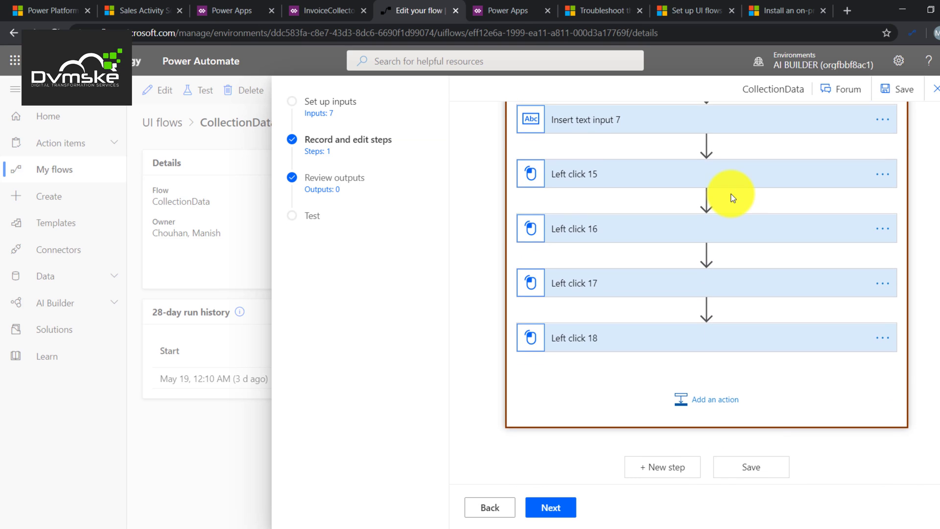
{"action": "scroll", "coordinate": [731, 196], "scroll_direction": "up", "scroll_amount": 15}
{"action": "scroll", "coordinate": [731, 197], "scroll_direction": "up", "scroll_amount": 6}
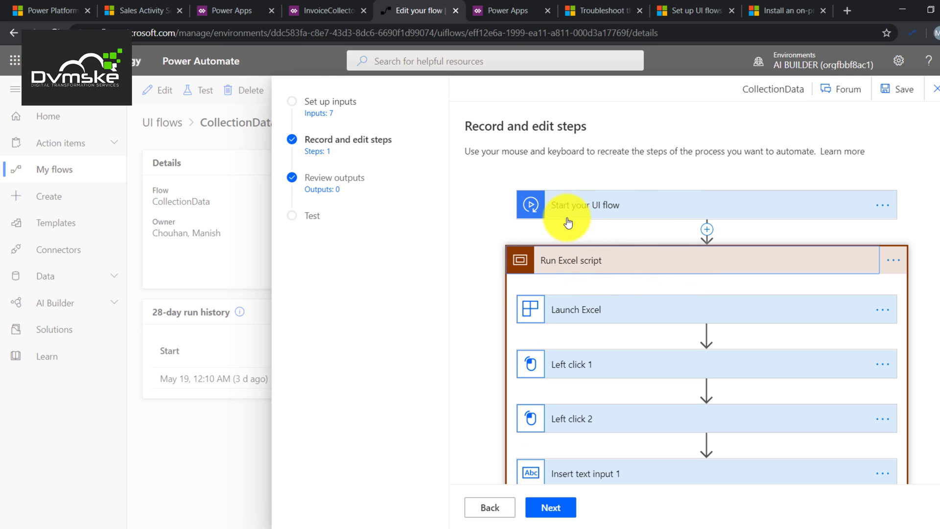
{"action": "scroll", "coordinate": [573, 292], "scroll_direction": "down", "scroll_amount": 8}
{"action": "scroll", "coordinate": [732, 307], "scroll_direction": "down", "scroll_amount": 10}
{"action": "scroll", "coordinate": [733, 307], "scroll_direction": "up", "scroll_amount": 15}
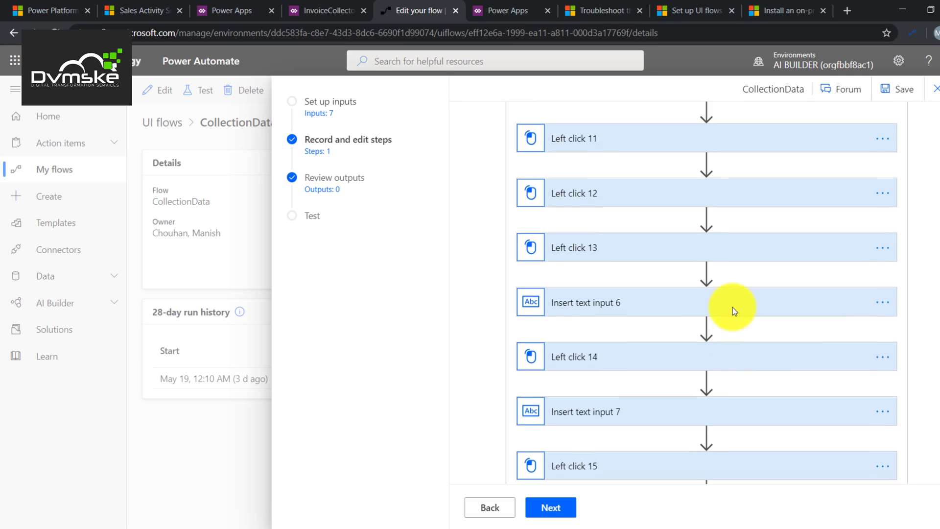
{"action": "scroll", "coordinate": [640, 251], "scroll_direction": "up", "scroll_amount": 5}
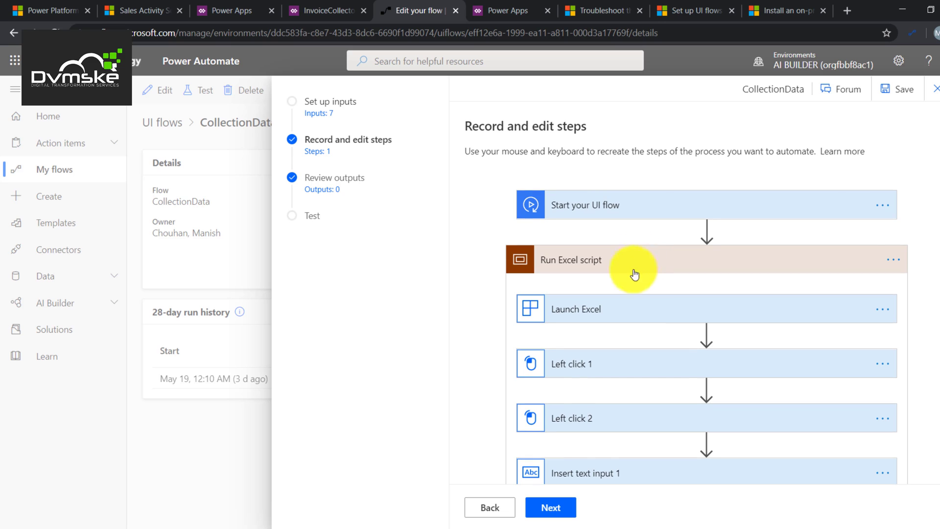
{"action": "left_click", "coordinate": [668, 252]}
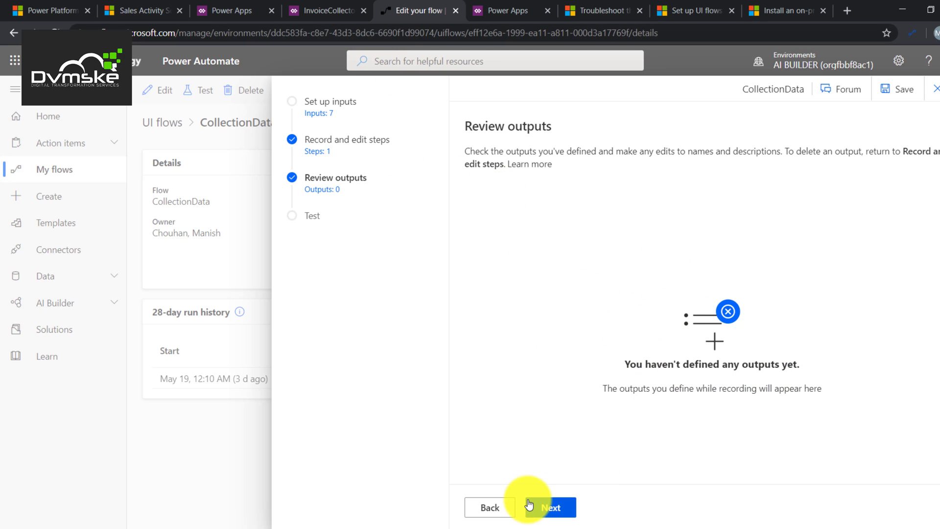
On the Test stage, set Salutation to MR1, Taxes to 101 and TotalAmount to 111, and append 1 to the recipient name and bill number.
{"action": "left_click", "coordinate": [545, 505]}
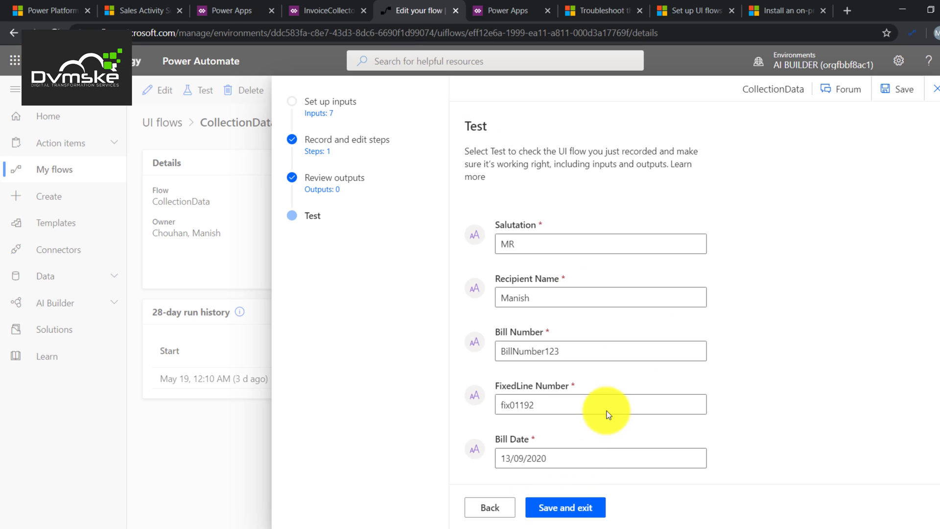
{"action": "scroll", "coordinate": [595, 358], "scroll_direction": "down", "scroll_amount": 2}
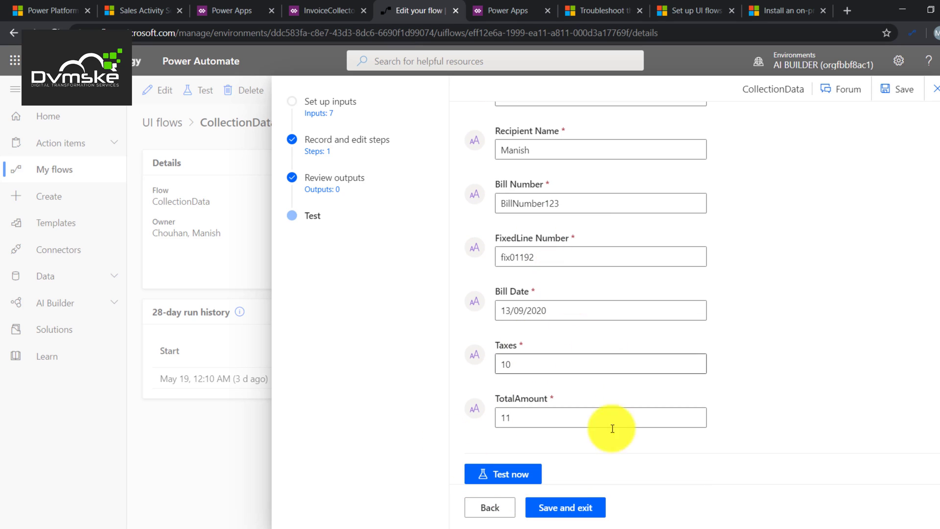
{"action": "scroll", "coordinate": [523, 203], "scroll_direction": "up", "scroll_amount": 3}
{"action": "left_click", "coordinate": [535, 222]}
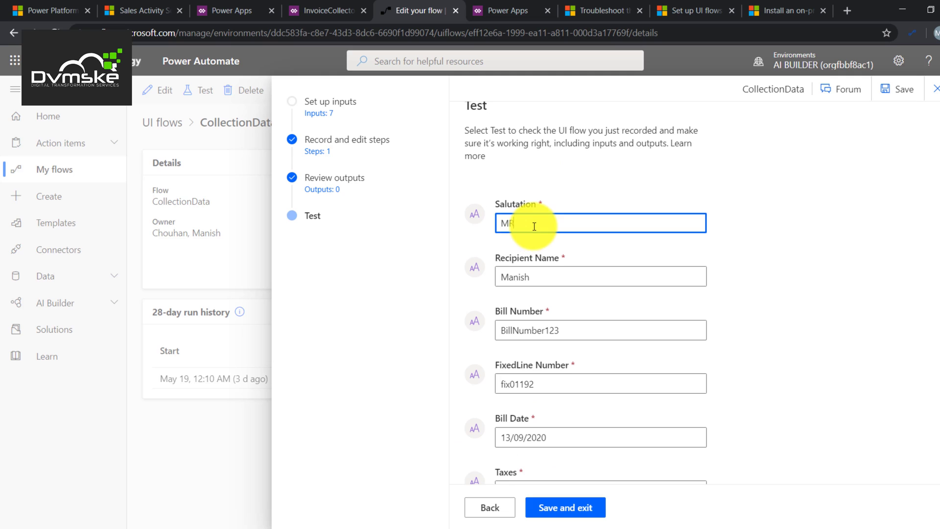
{"action": "left_click", "coordinate": [542, 271]}
{"action": "type", "text": "1"}
{"action": "left_click", "coordinate": [592, 327]}
{"action": "type", "text": "1"}
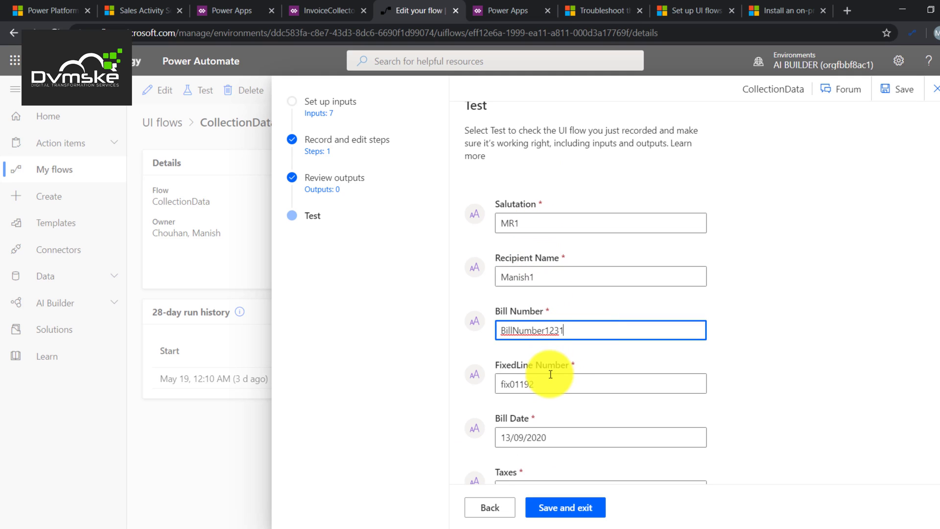
{"action": "scroll", "coordinate": [588, 382], "scroll_direction": "down", "scroll_amount": 3}
{"action": "left_click", "coordinate": [557, 417]}
{"action": "type", "text": "1"}
Start the CollectionData test run and minimize the browser so the replay runs on the desktop.
{"action": "left_click", "coordinate": [509, 475]}
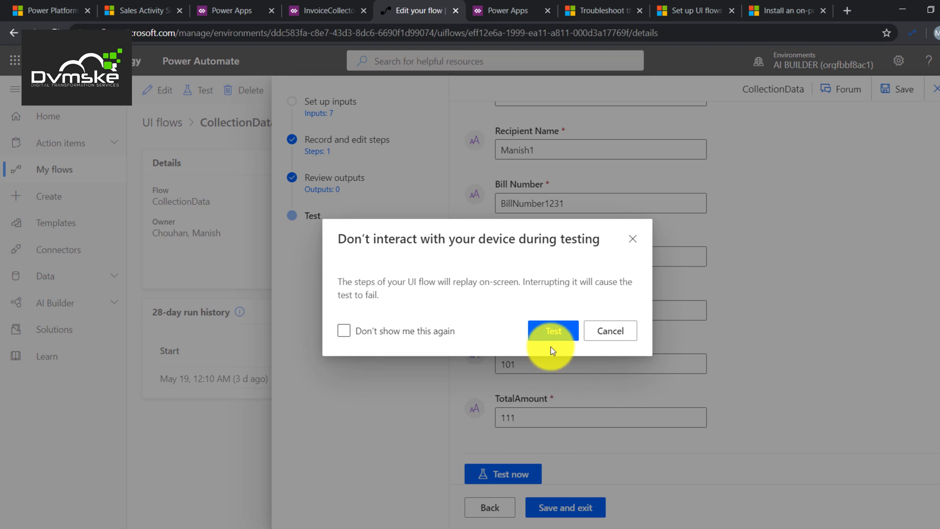
{"action": "left_click", "coordinate": [554, 331]}
{"action": "left_click", "coordinate": [912, 4]}
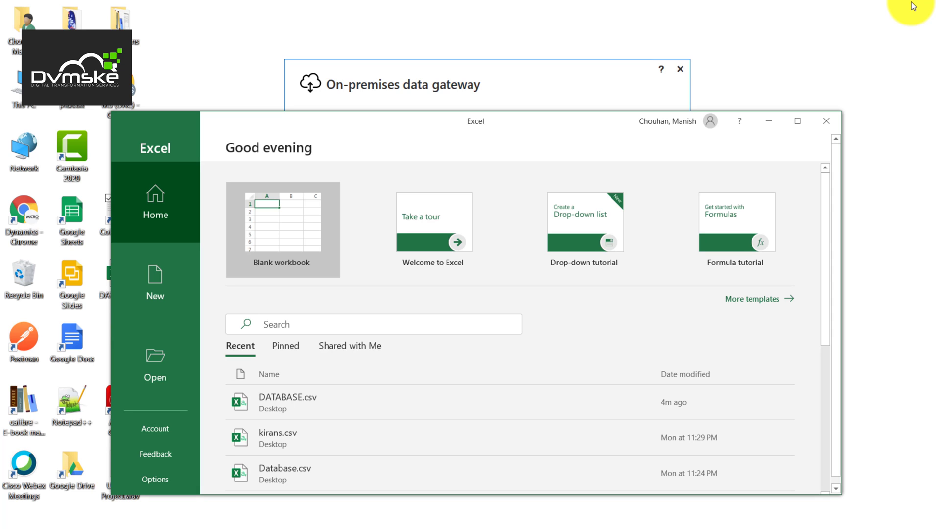
Open the recent file DATABASE.csv in Excel and enter the test salutation MR1 in cell A5.
{"action": "left_click", "coordinate": [510, 404]}
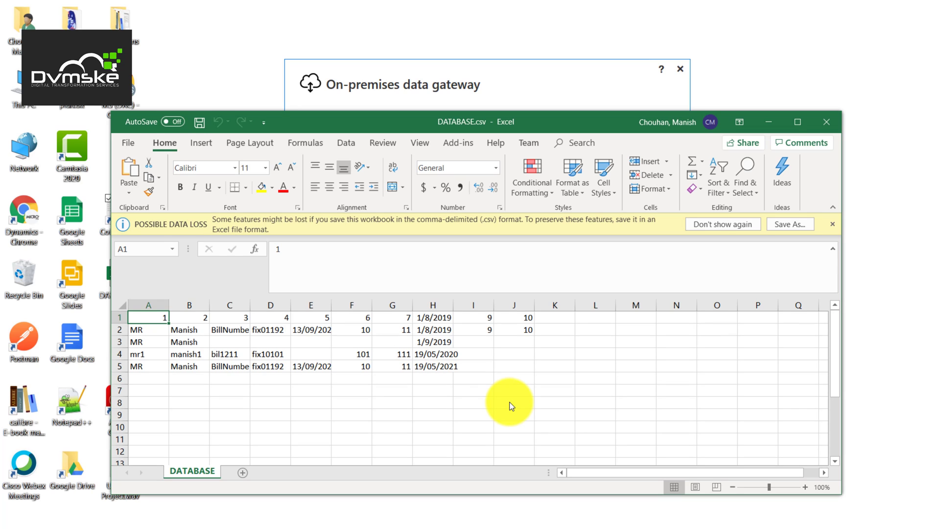
{"action": "left_click", "coordinate": [148, 366]}
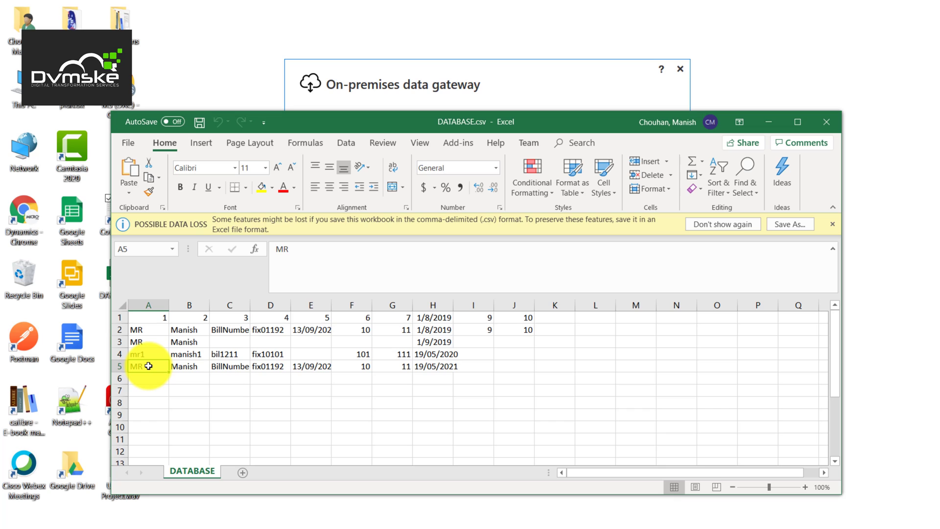
{"action": "type", "text": "MR1"}
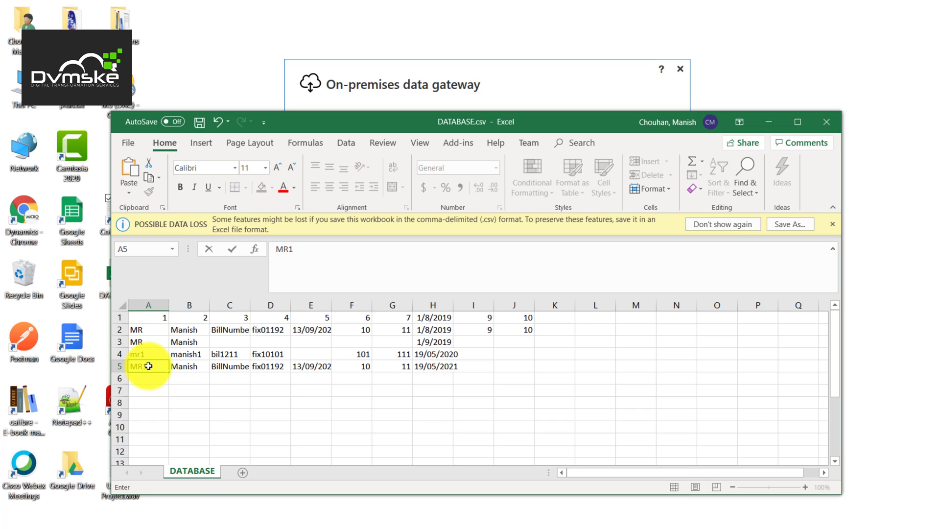
{"action": "left_click", "coordinate": [149, 367]}
Enter the test recipient name in cell B5.
{"action": "left_click", "coordinate": [190, 366]}
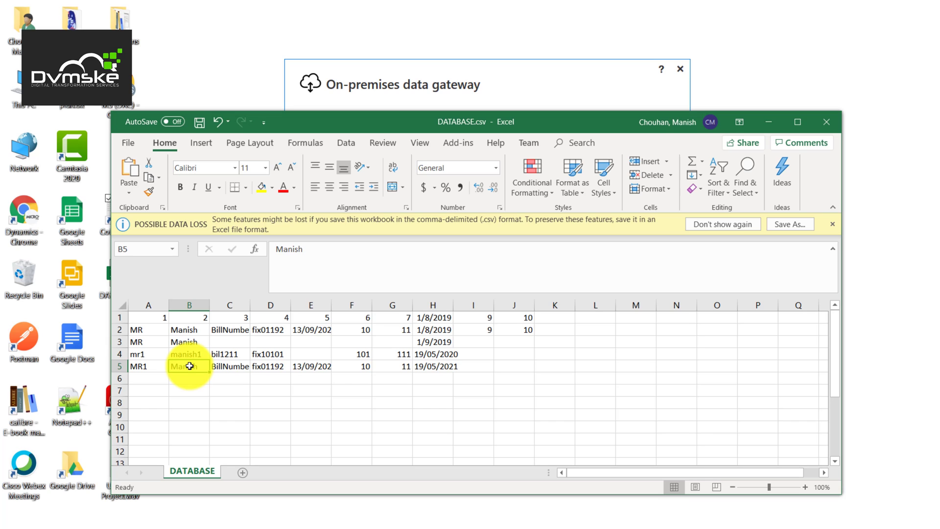
{"action": "key", "text": "F2"}
{"action": "type", "text": "1"}
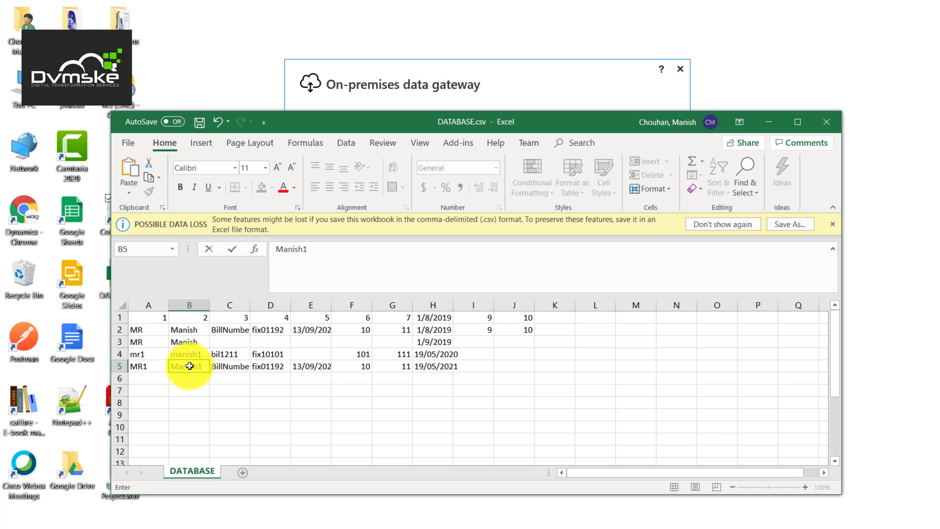
{"action": "left_click", "coordinate": [184, 367]}
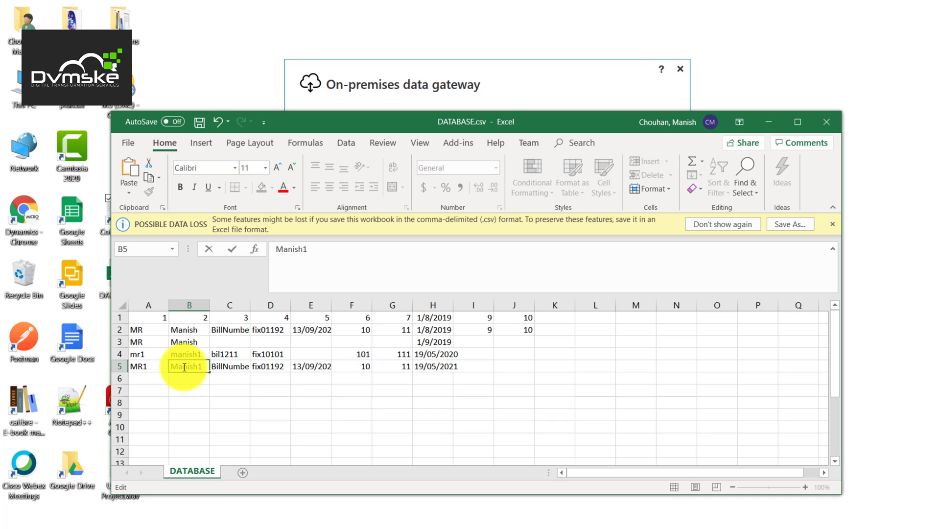
Enter the test bill number, fixed-line number and bill date in cells C5 to E5.
{"action": "left_click", "coordinate": [230, 366]}
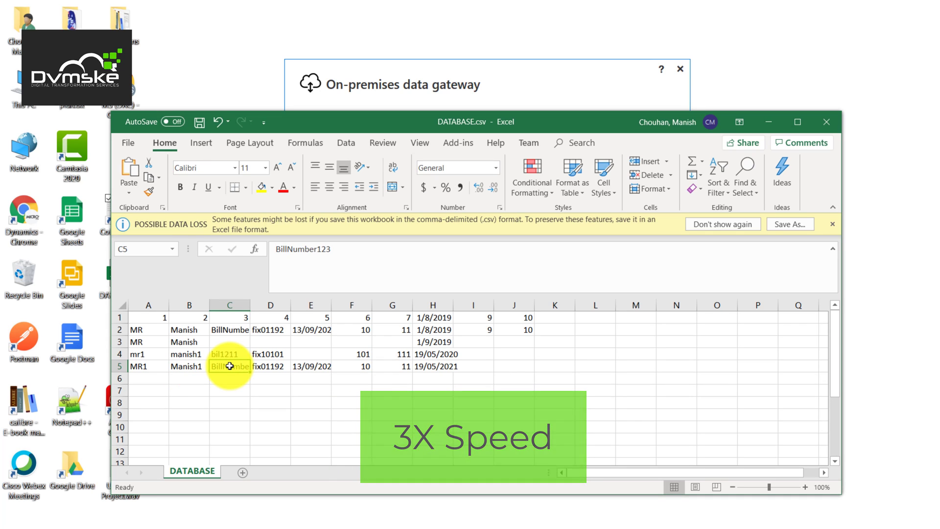
{"action": "left_click", "coordinate": [304, 366]}
{"action": "left_click", "coordinate": [264, 366]}
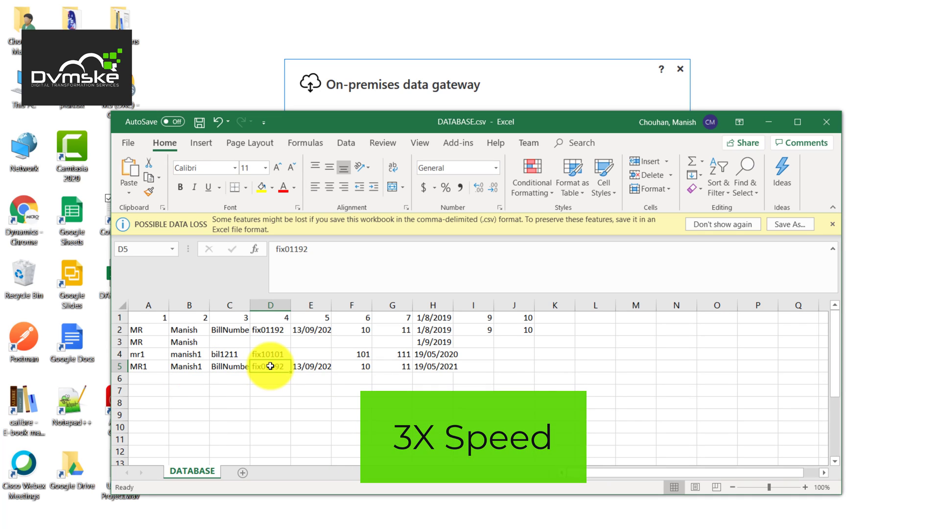
{"action": "left_click", "coordinate": [311, 366]}
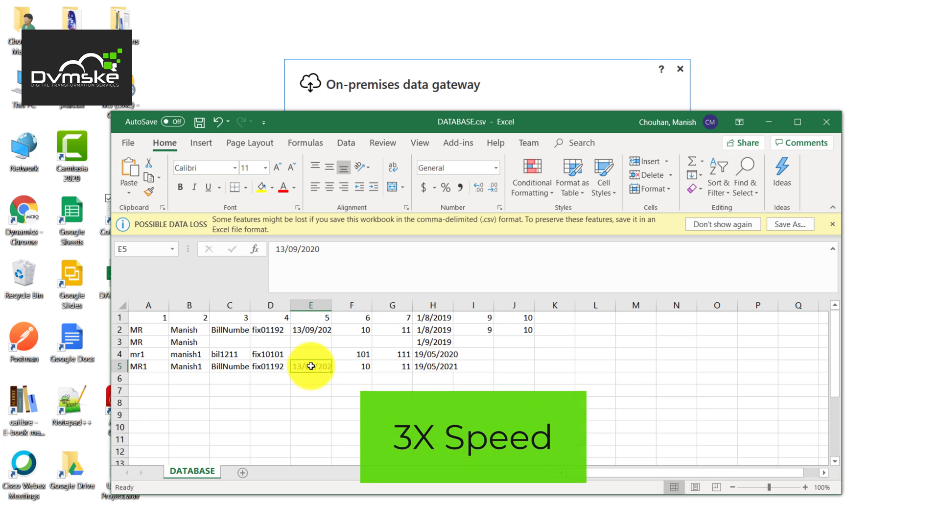
Set the total amount in cell G5 to 111 and save DATABASE.csv.
{"action": "left_click", "coordinate": [392, 366]}
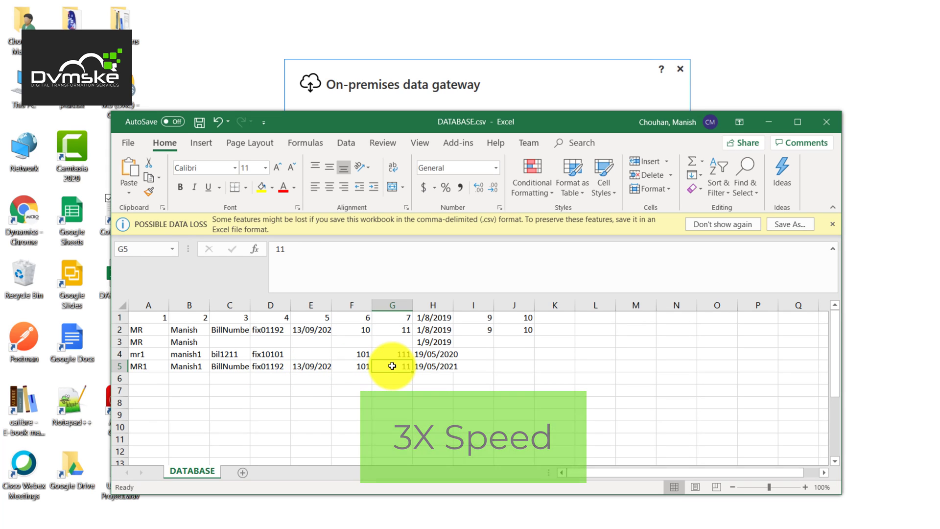
{"action": "double_click", "coordinate": [392, 366]}
{"action": "type", "text": "1"}
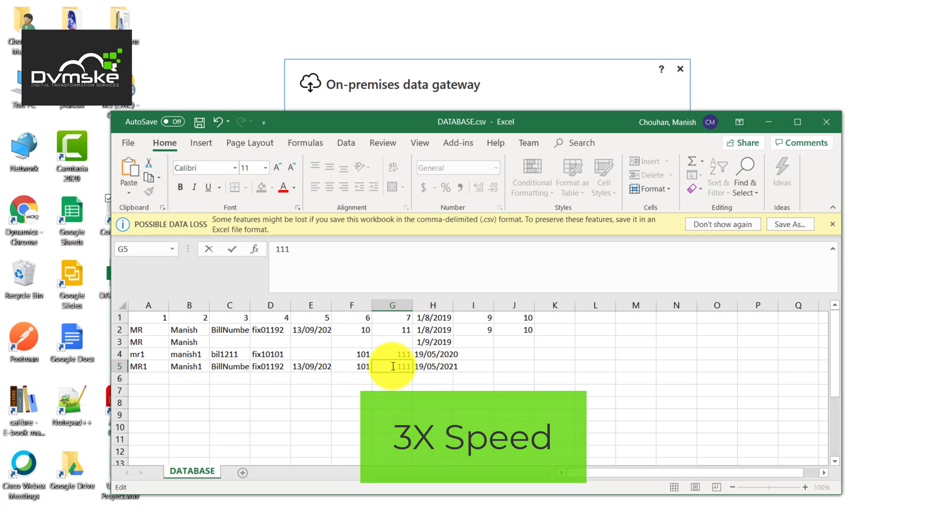
{"action": "left_click", "coordinate": [430, 354]}
{"action": "left_click", "coordinate": [199, 122]}
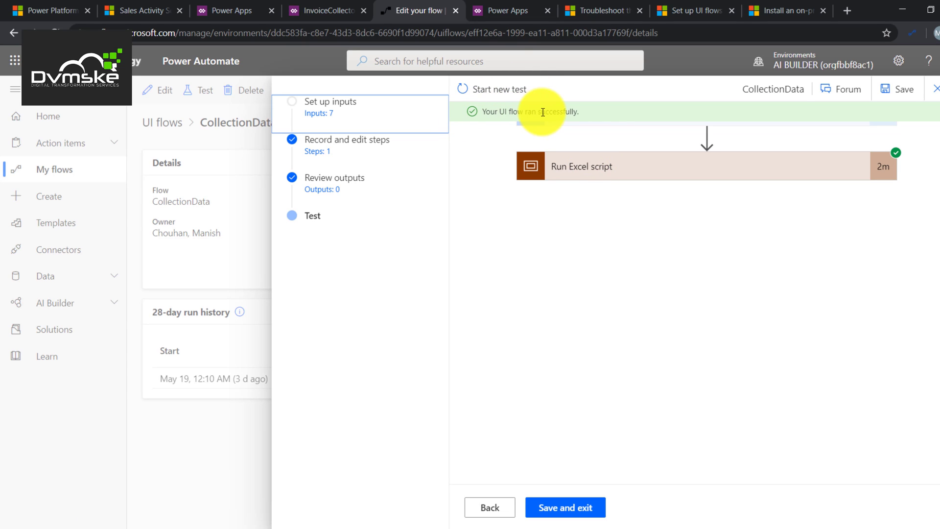
Save and exit the tested CollectionData UI flow, and open the PowerApps button flow for editing.
{"action": "left_click", "coordinate": [604, 162]}
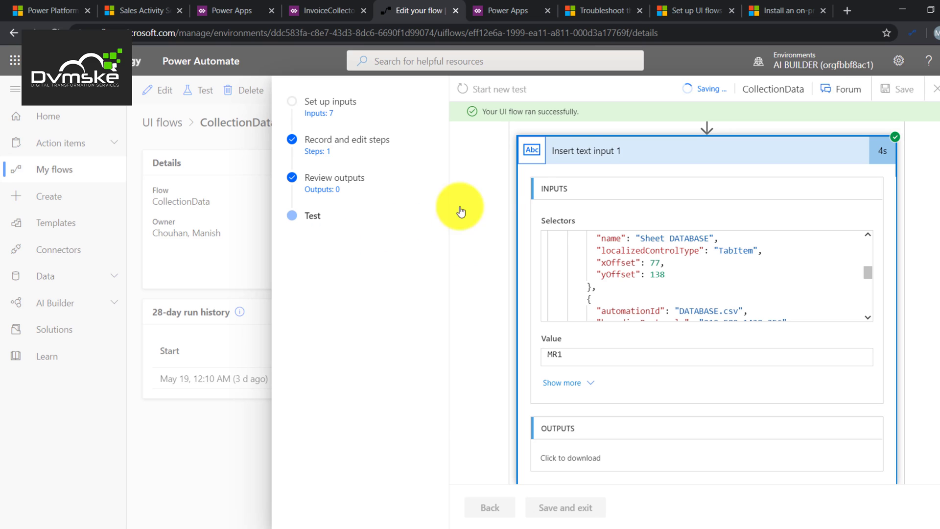
{"action": "left_click", "coordinate": [57, 172]}
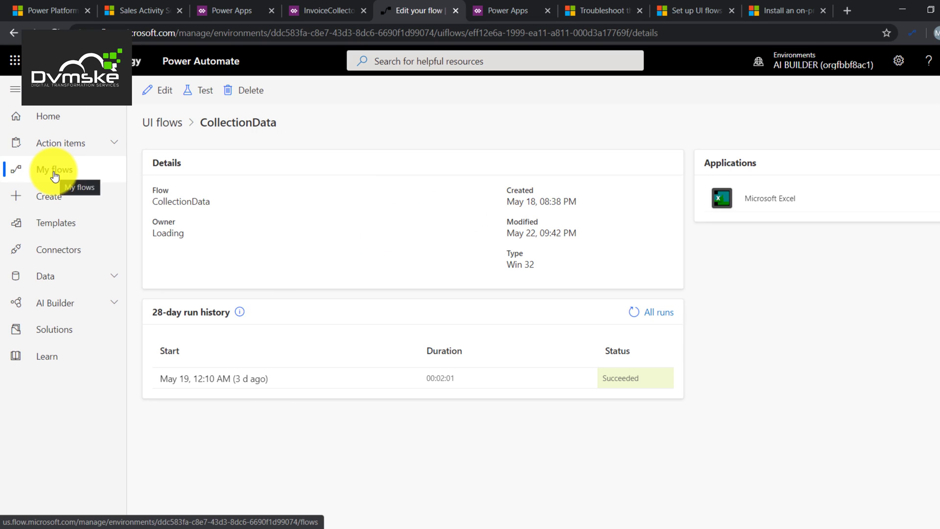
{"action": "left_click", "coordinate": [55, 174]}
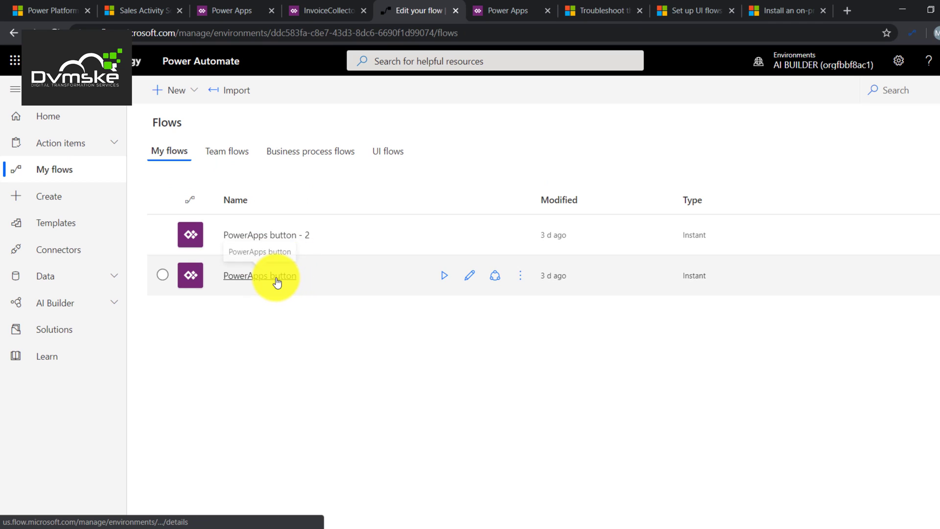
{"action": "left_click", "coordinate": [469, 276]}
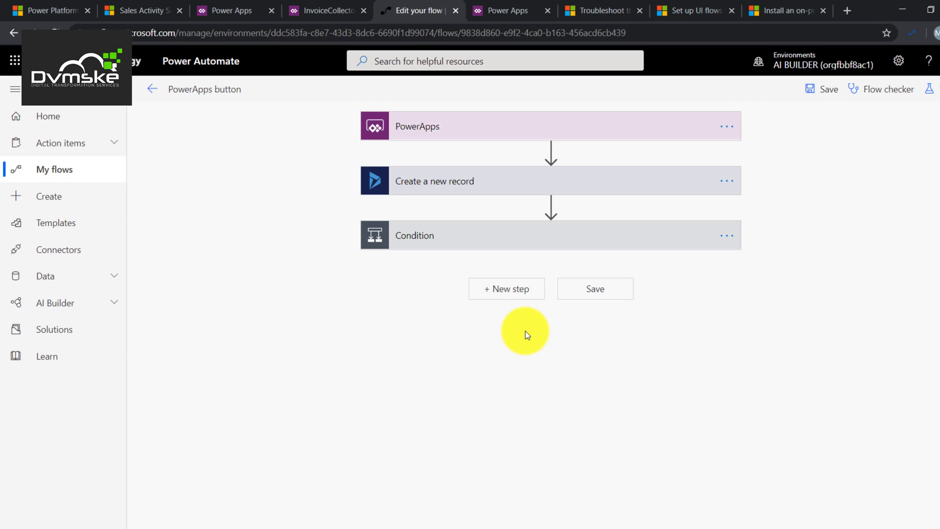
Delete the existing Run a UI flow for desktop action from the Condition's If no branch.
{"action": "left_click", "coordinate": [516, 239]}
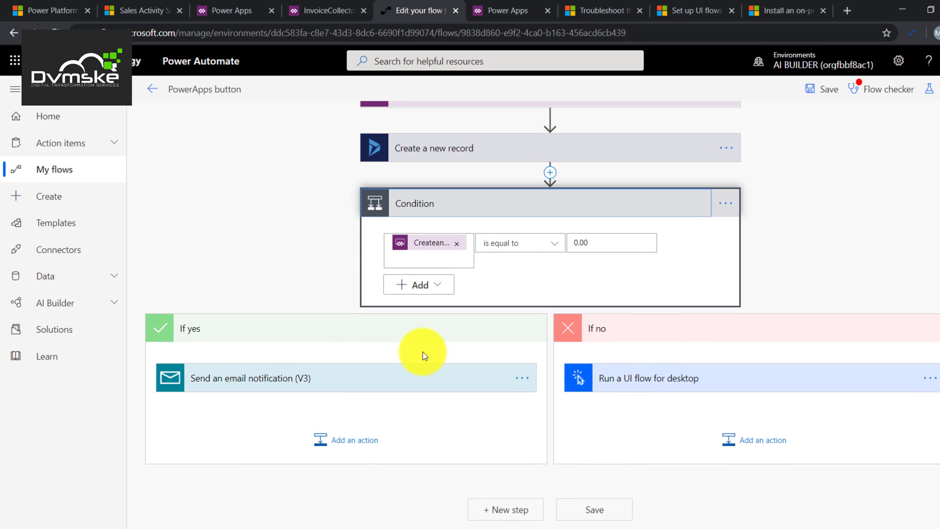
{"action": "left_click", "coordinate": [615, 380]}
{"action": "left_click", "coordinate": [707, 394]}
{"action": "scroll", "coordinate": [686, 382], "scroll_direction": "down", "scroll_amount": 3}
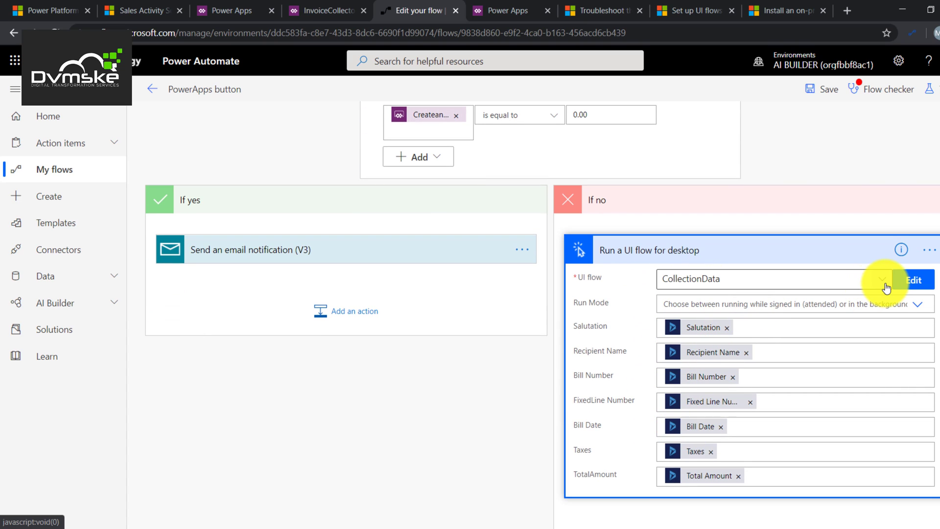
{"action": "left_click", "coordinate": [930, 250]}
{"action": "left_click", "coordinate": [816, 388]}
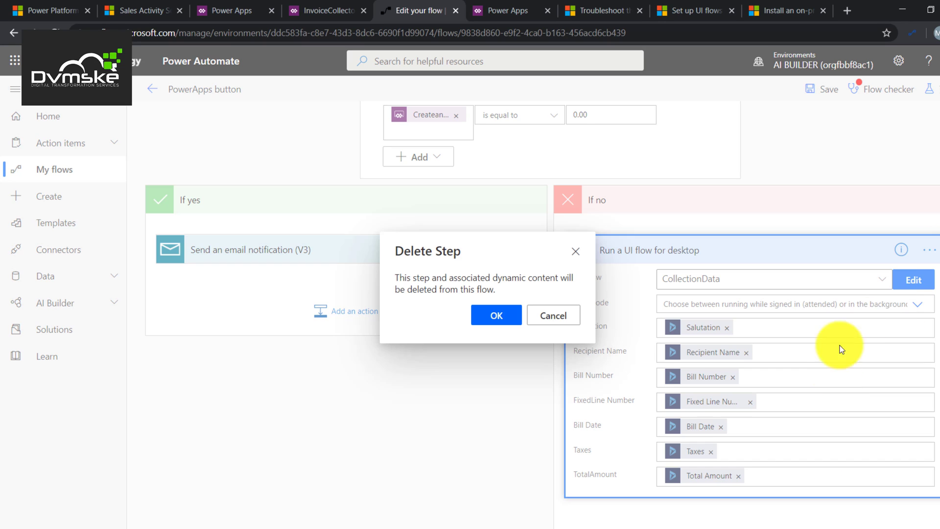
{"action": "left_click", "coordinate": [498, 315]}
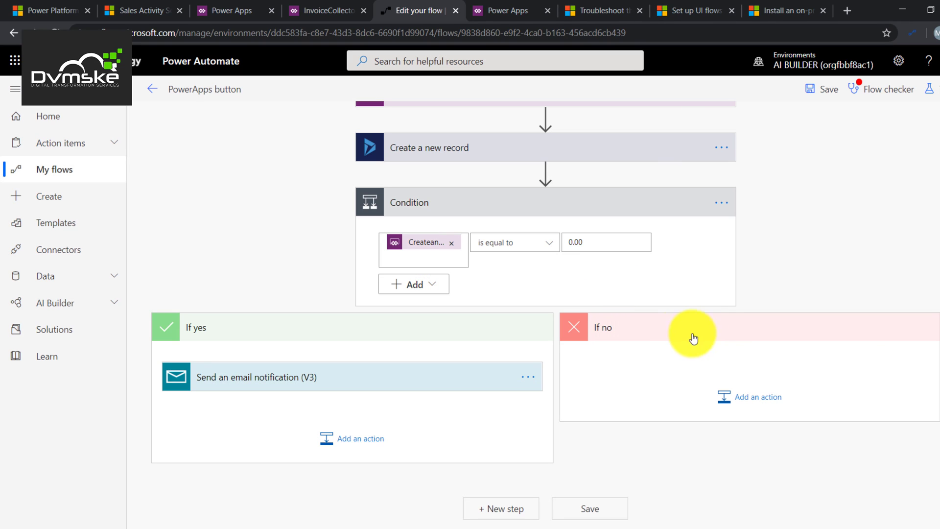
Find the UI flows connector and add a Run a UI flow for desktop action to the If no branch.
{"action": "left_click", "coordinate": [741, 398]}
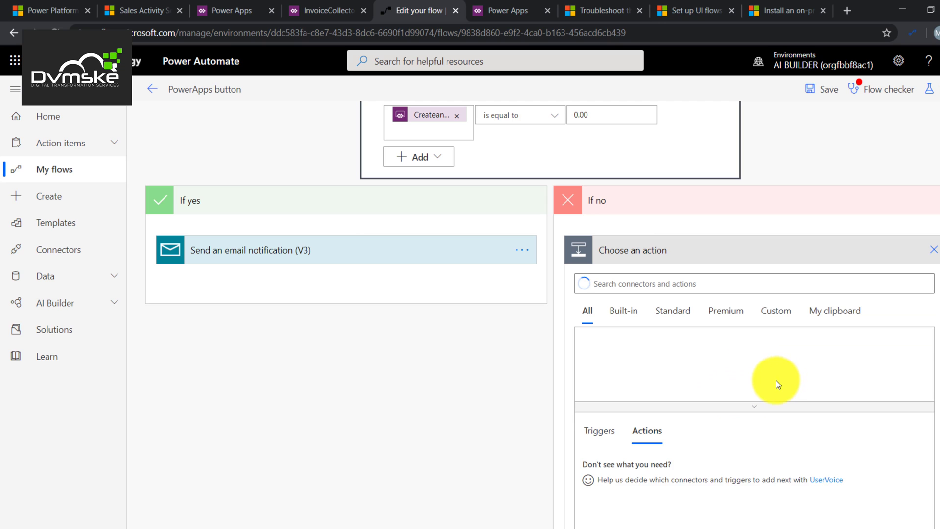
{"action": "type", "text": "ui flo"}
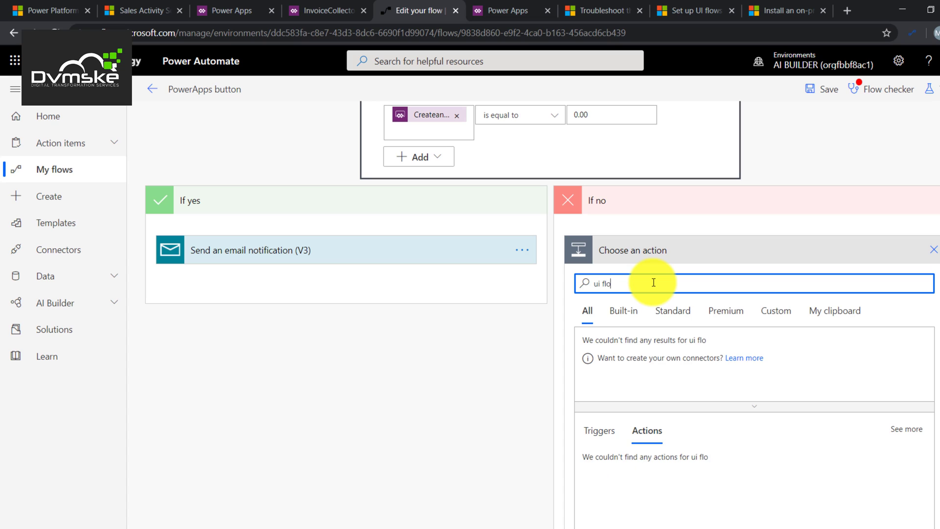
{"action": "left_click", "coordinate": [603, 351]}
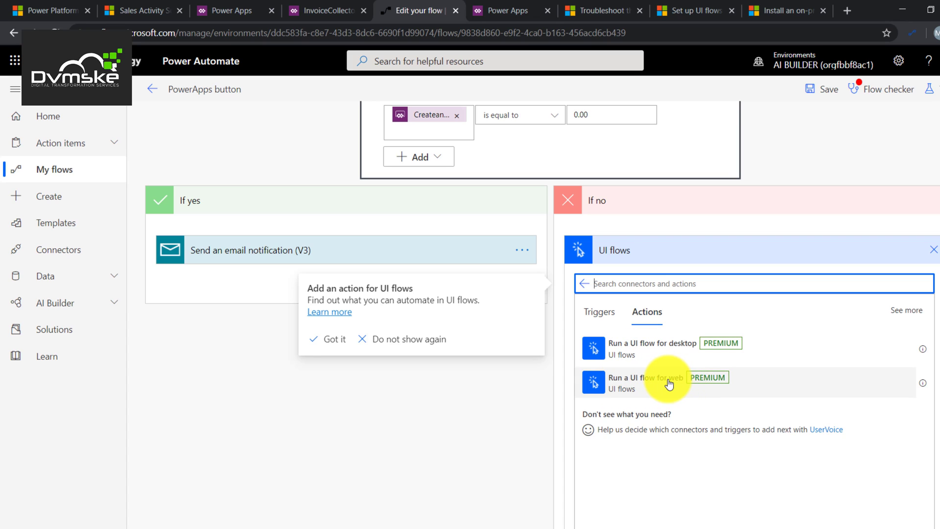
{"action": "left_click", "coordinate": [668, 349]}
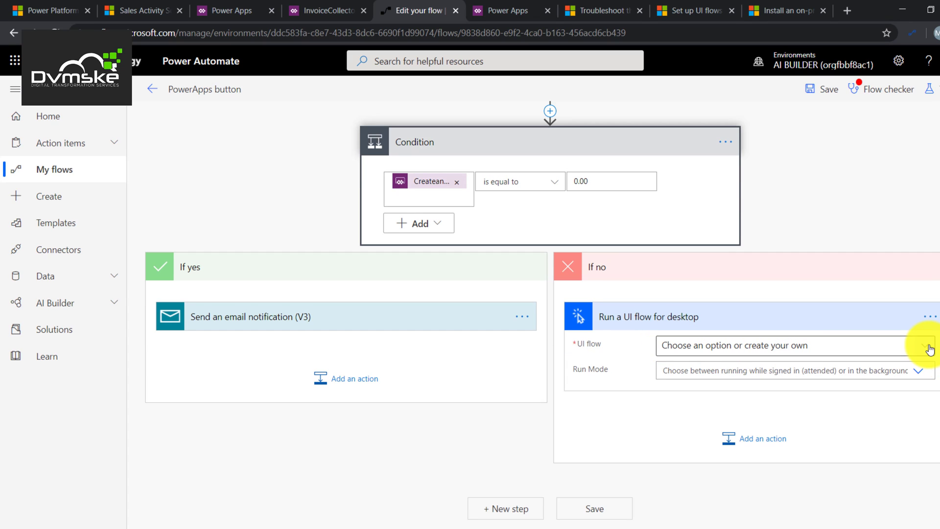
Select CollectionData as the UI flow that the new desktop action runs.
{"action": "left_click", "coordinate": [930, 349]}
{"action": "left_click", "coordinate": [931, 349]}
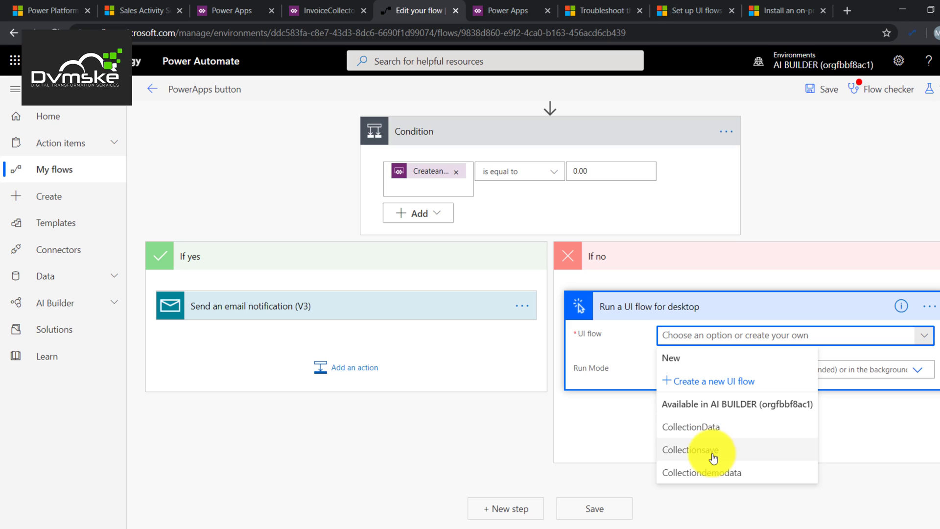
{"action": "left_click", "coordinate": [709, 431]}
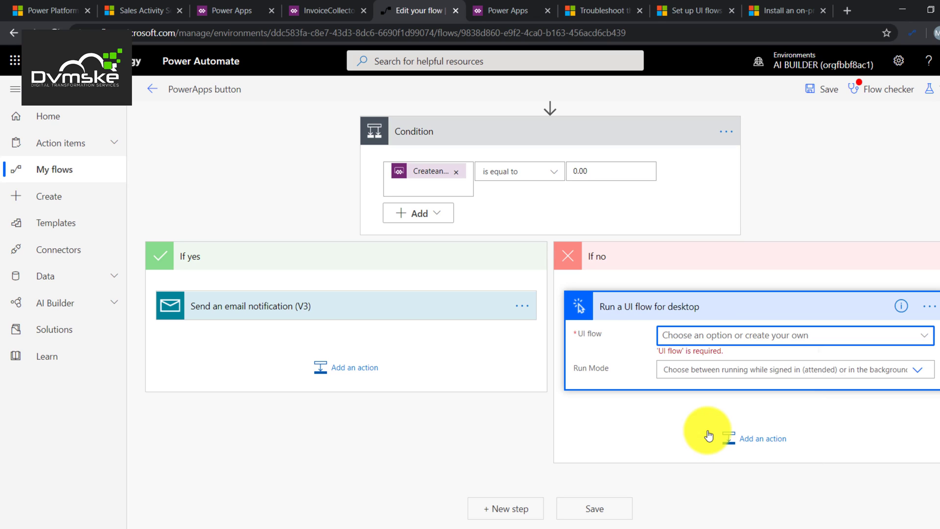
{"action": "scroll", "coordinate": [819, 405], "scroll_direction": "down", "scroll_amount": 1}
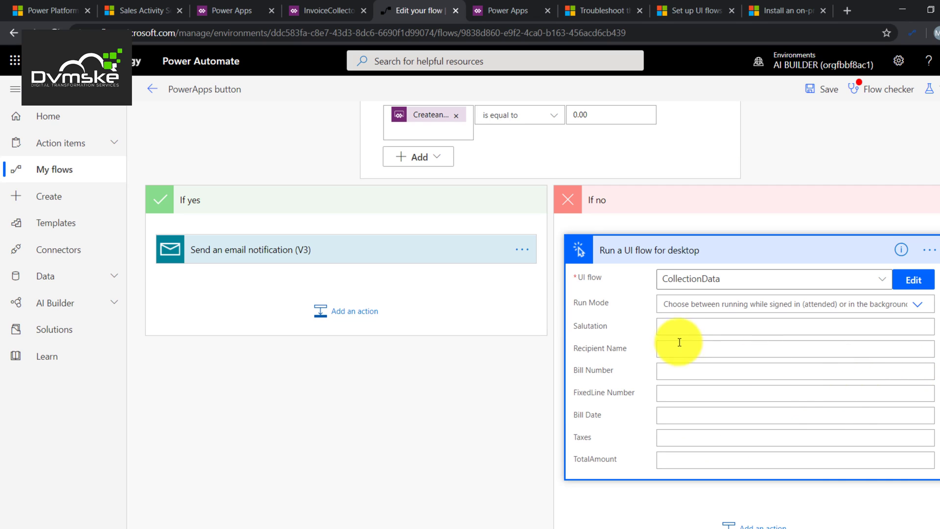
Fill the action's Salutation input with the Salutation dynamic content from Create a new record.
{"action": "left_click", "coordinate": [676, 327]}
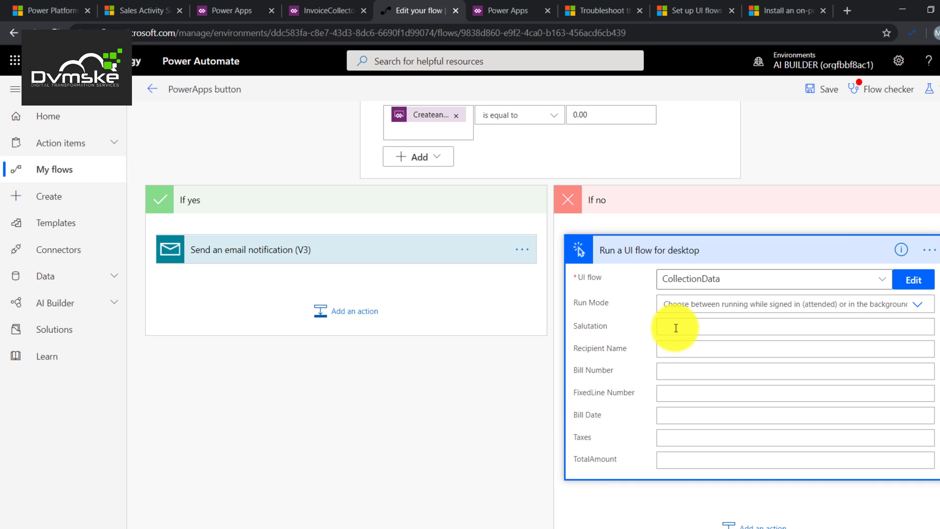
{"action": "scroll", "coordinate": [421, 162], "scroll_direction": "up", "scroll_amount": 3}
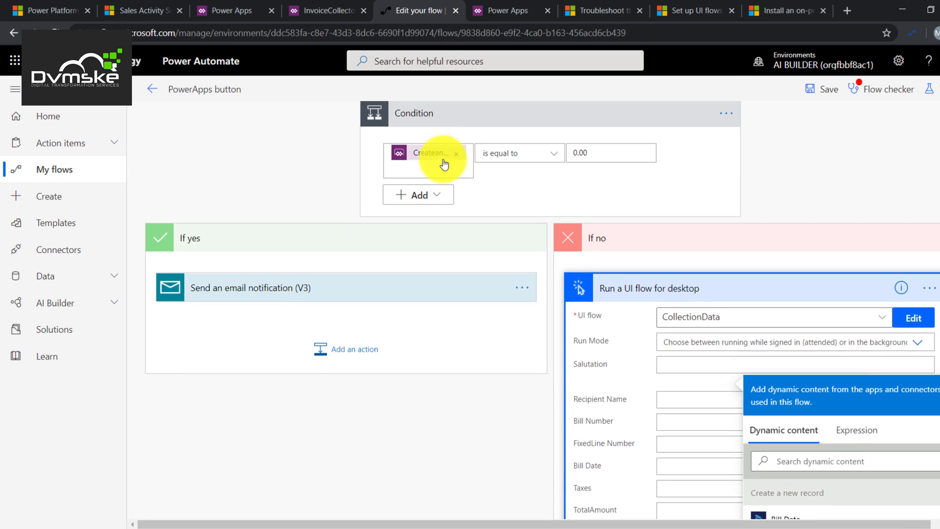
{"action": "scroll", "coordinate": [523, 283], "scroll_direction": "down", "scroll_amount": 5}
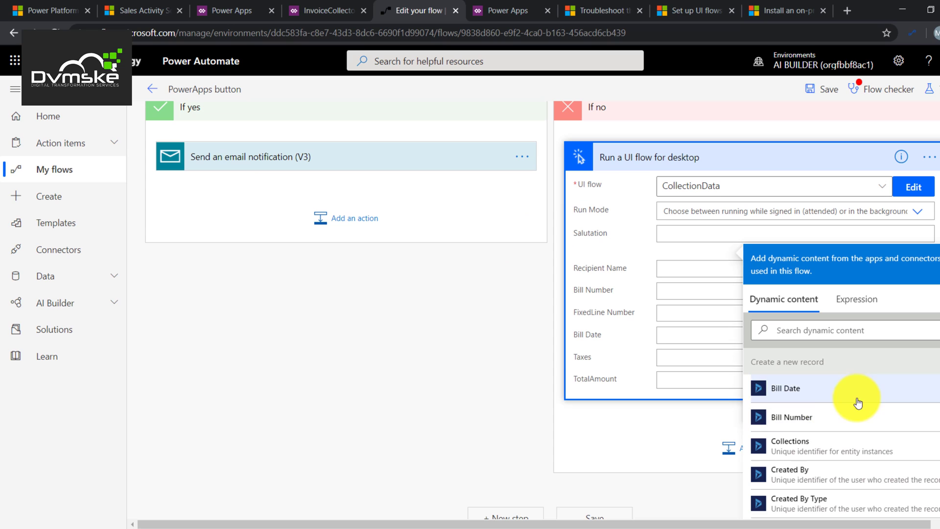
{"action": "scroll", "coordinate": [854, 460], "scroll_direction": "down", "scroll_amount": 7}
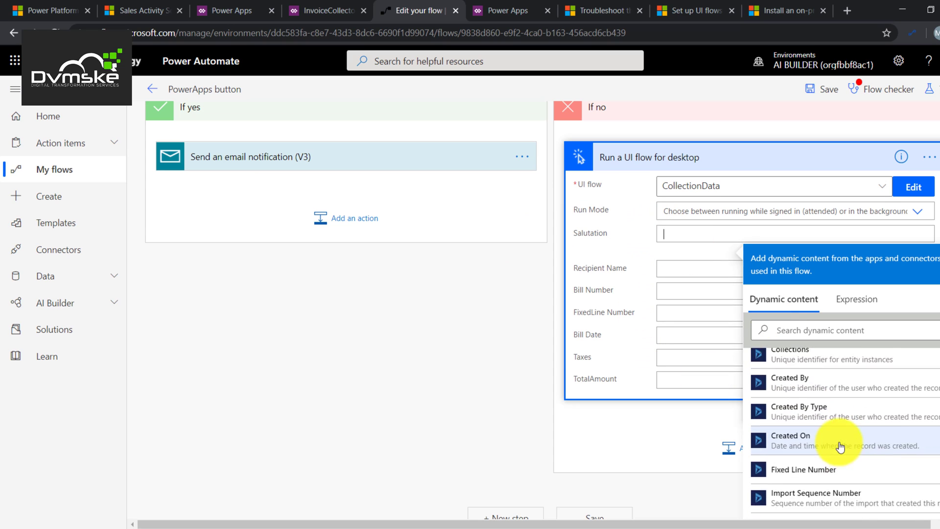
{"action": "scroll", "coordinate": [828, 454], "scroll_direction": "down", "scroll_amount": 3}
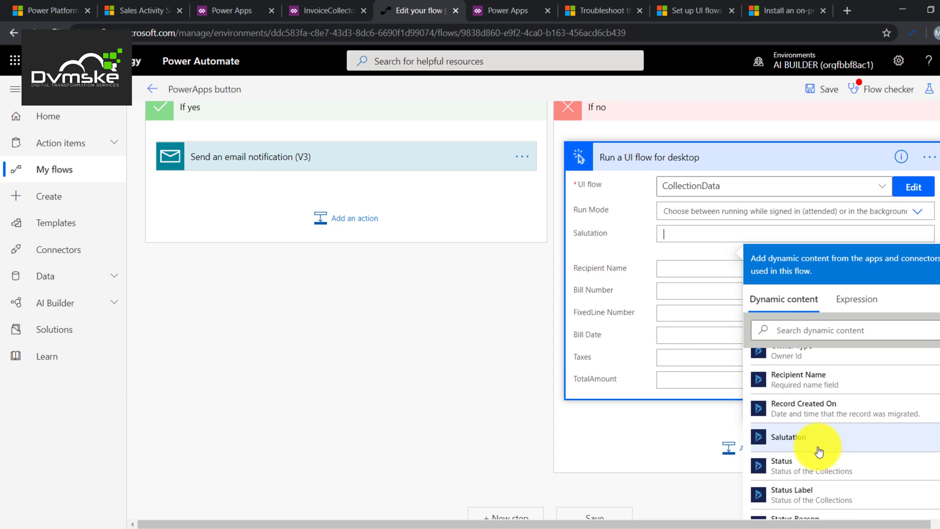
{"action": "left_click", "coordinate": [804, 385]}
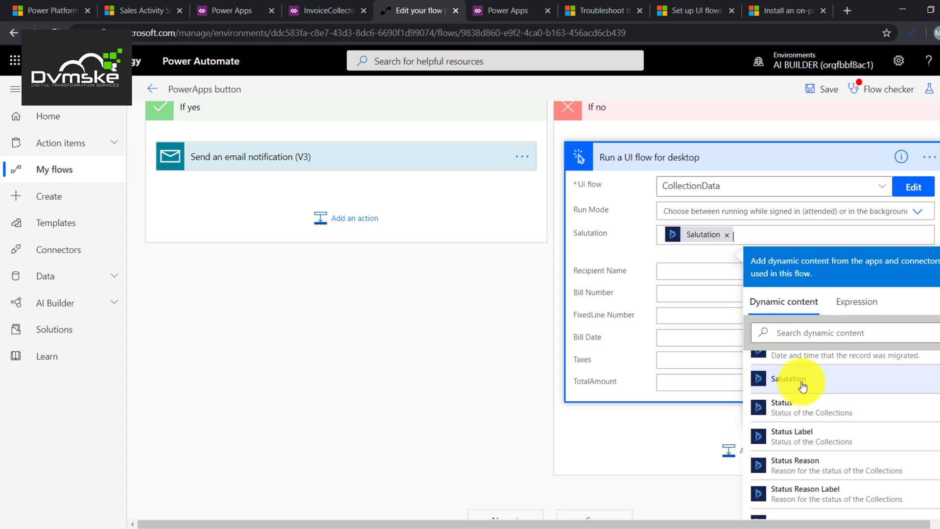
Fill the Recipient Name input with the Recipient Name dynamic content from the new record.
{"action": "left_click", "coordinate": [696, 270]}
{"action": "scroll", "coordinate": [818, 431], "scroll_direction": "down", "scroll_amount": 3}
{"action": "scroll", "coordinate": [822, 456], "scroll_direction": "down", "scroll_amount": 5}
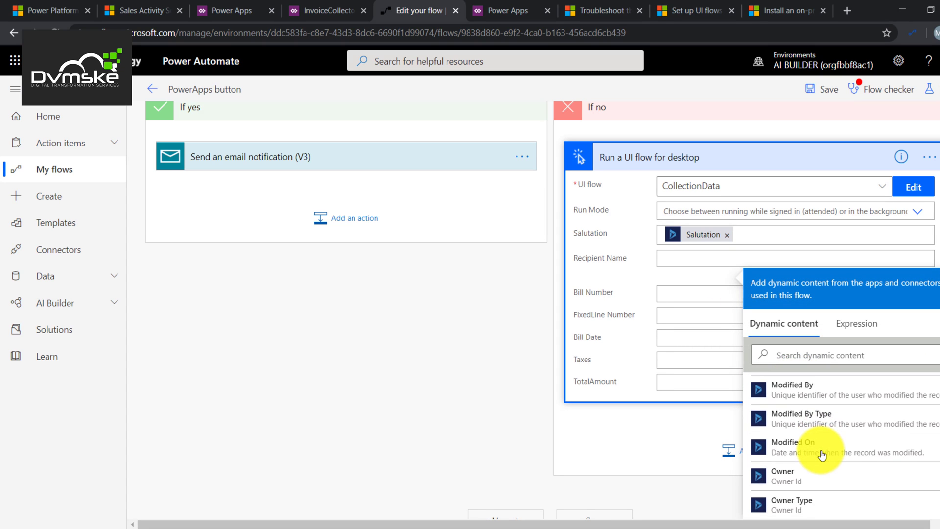
{"action": "scroll", "coordinate": [821, 448], "scroll_direction": "up", "scroll_amount": 5}
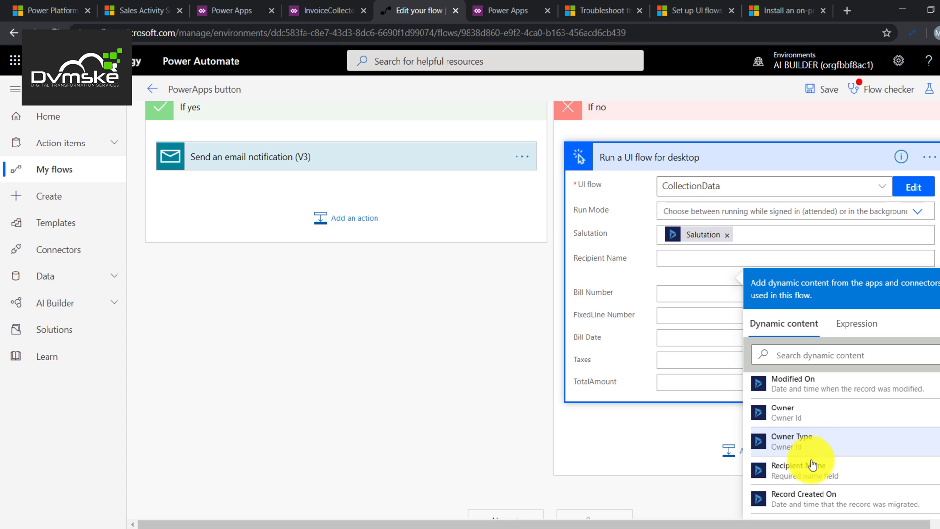
{"action": "left_click", "coordinate": [813, 469]}
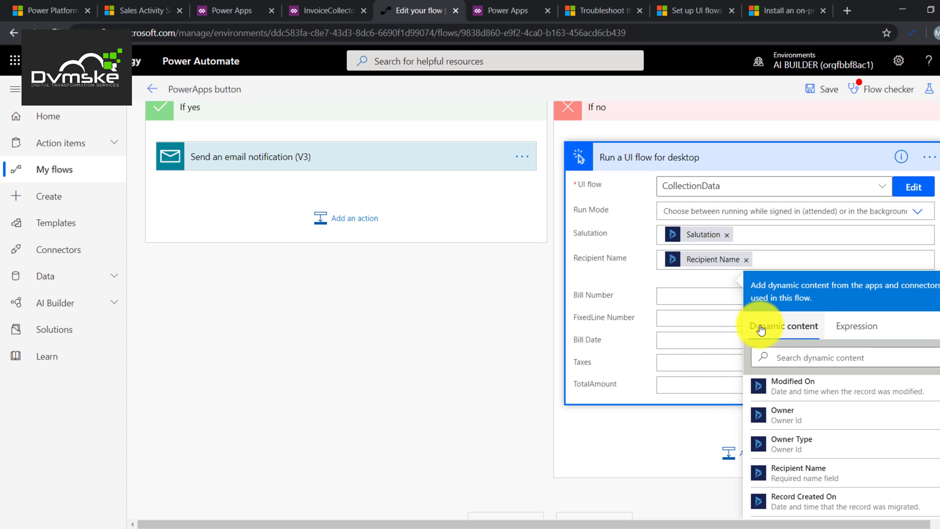
Map Bill Number, FixedLine Number, Bill Date, Taxes and TotalAmount to their record fields in Attended run mode, and leave the flow editor.
{"action": "left_click", "coordinate": [676, 294]}
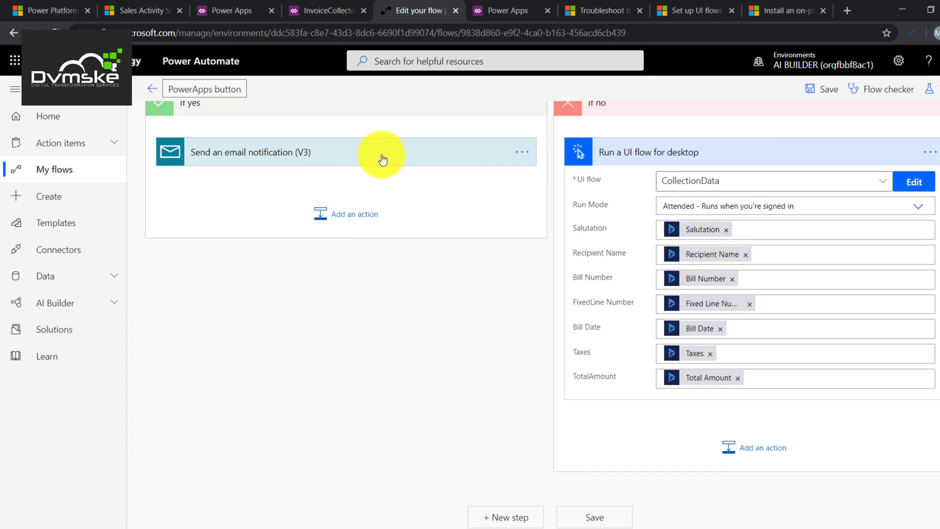
{"action": "scroll", "coordinate": [383, 160], "scroll_direction": "up", "scroll_amount": 5}
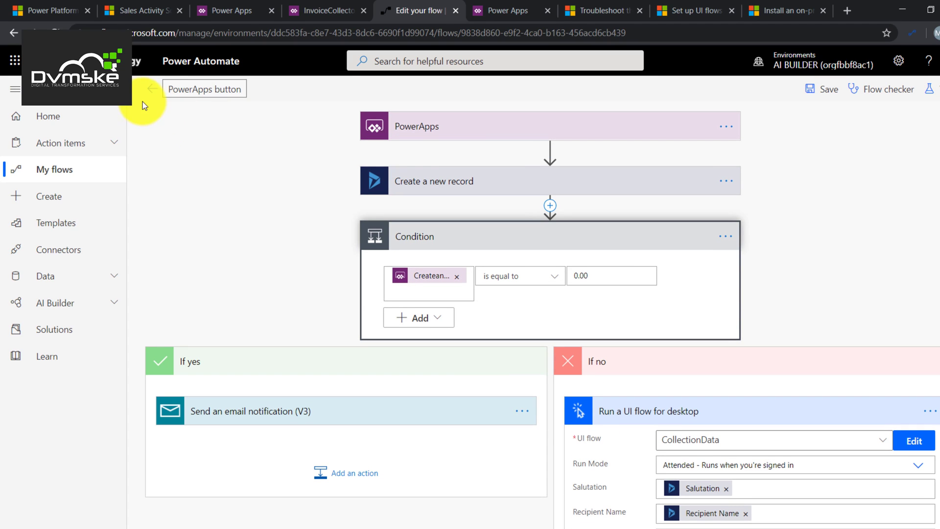
{"action": "left_click", "coordinate": [152, 90]}
{"action": "left_click", "coordinate": [568, 143]}
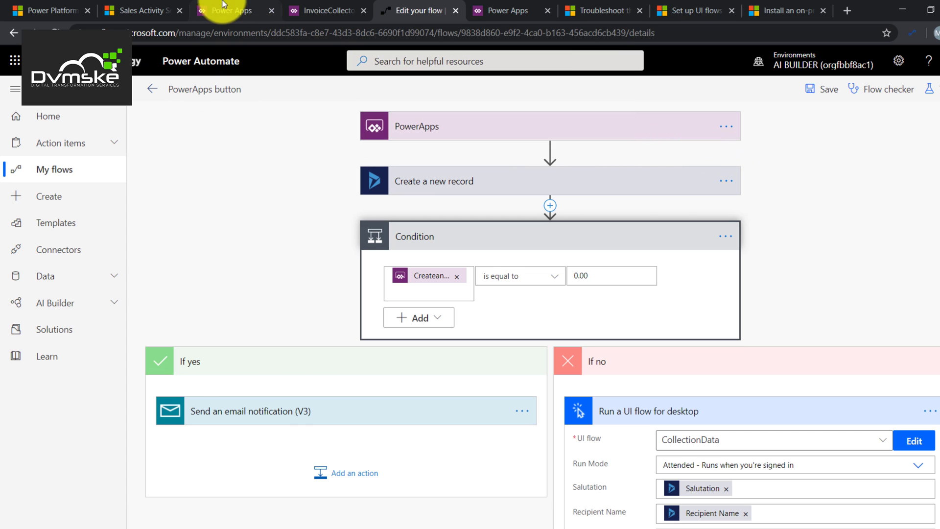
Switch to the InvoiceCollector app in Power Apps Studio and start its preview.
{"action": "left_click", "coordinate": [319, 1]}
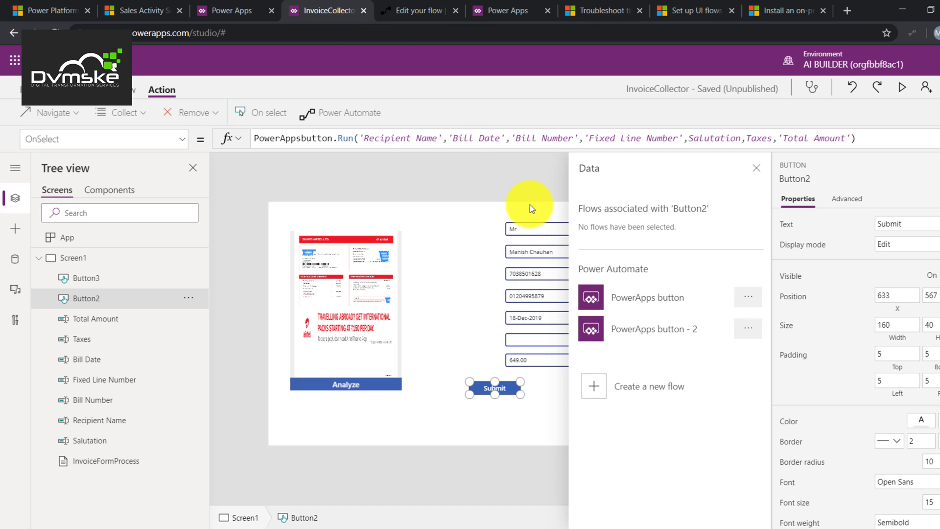
{"action": "left_click", "coordinate": [502, 196]}
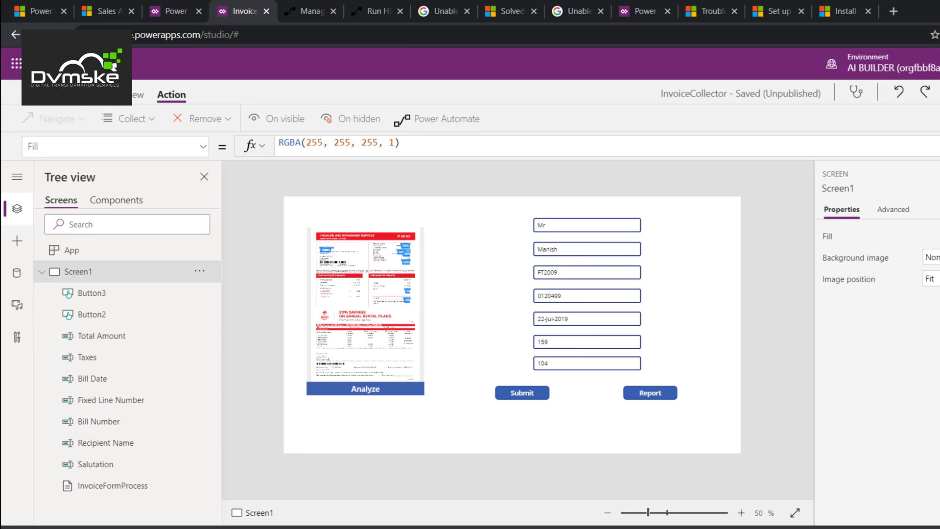
{"action": "key", "text": "F5"}
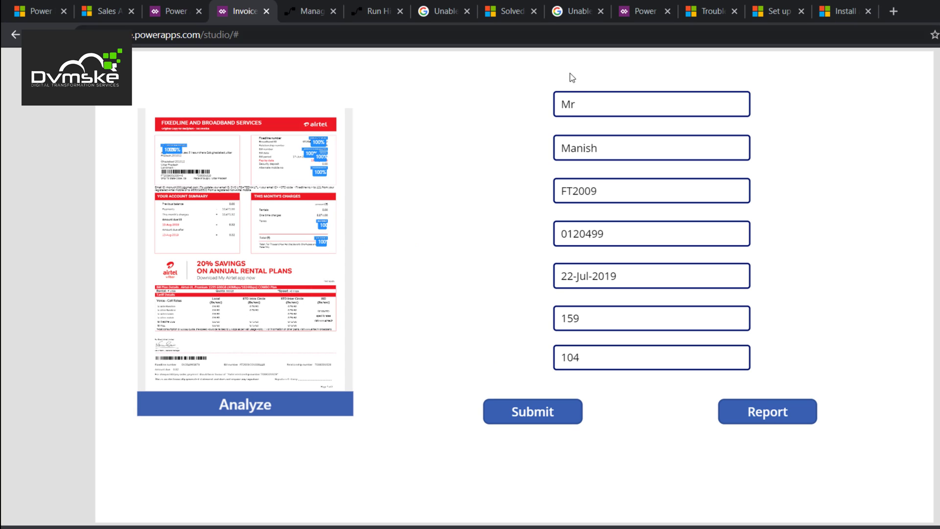
Check the invoice field values in the app preview and submit the form.
{"action": "left_click_drag", "start_coordinate": [583, 148], "coordinate": [608, 346]}
{"action": "left_click", "coordinate": [608, 346]}
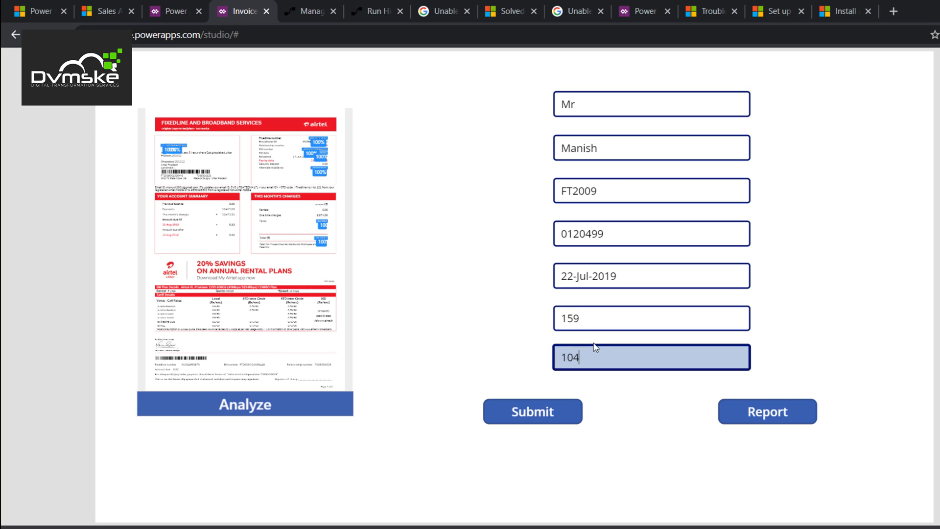
{"action": "left_click", "coordinate": [609, 317]}
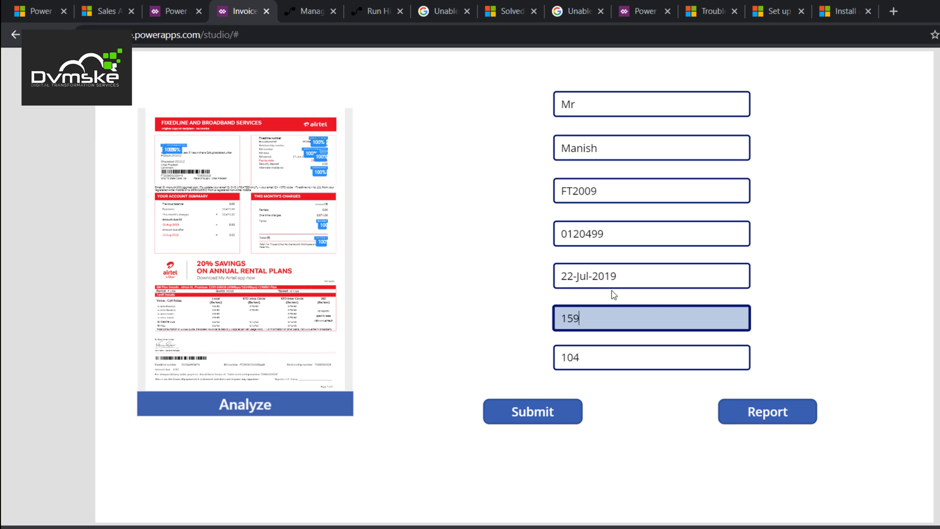
{"action": "left_click", "coordinate": [543, 421]}
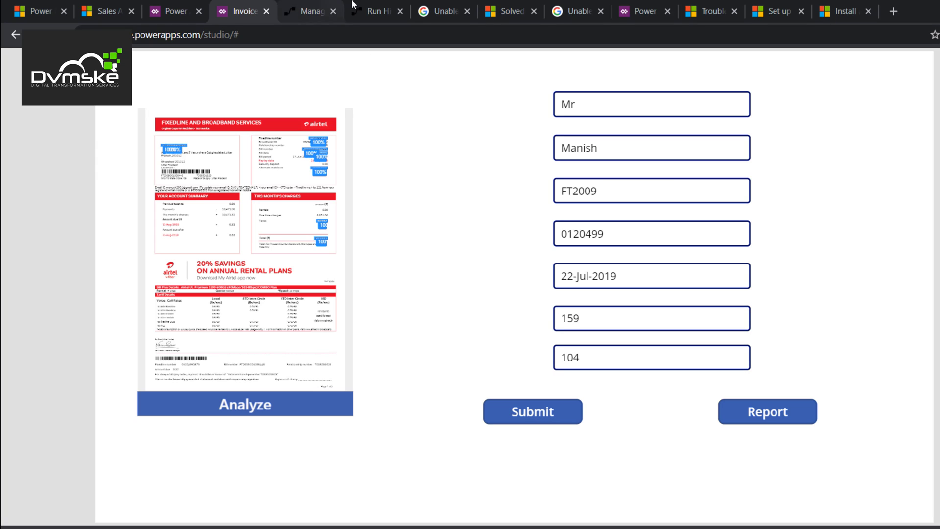
Switch to the flow's run history in Power Automate and open the recent file DATABASE.csv in Excel.
{"action": "left_click", "coordinate": [368, 11]}
{"action": "left_click", "coordinate": [684, 404]}
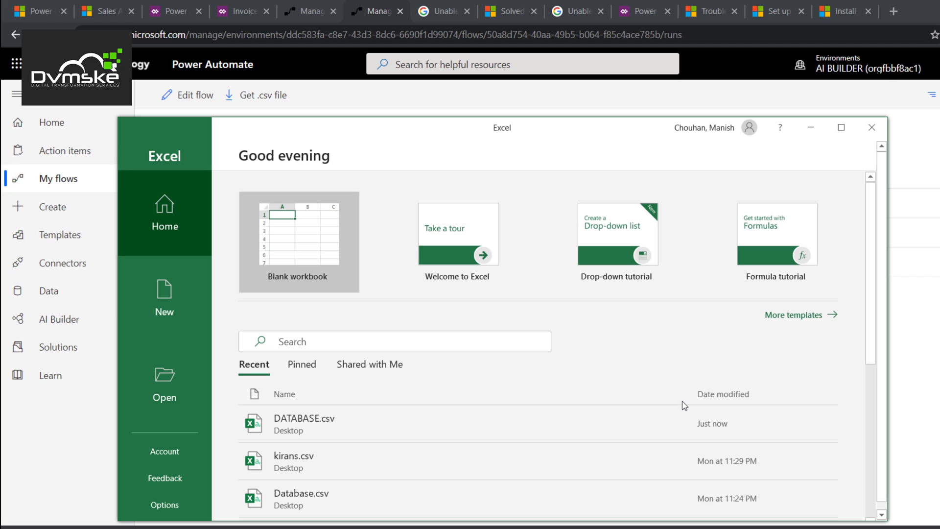
{"action": "left_click", "coordinate": [539, 427]}
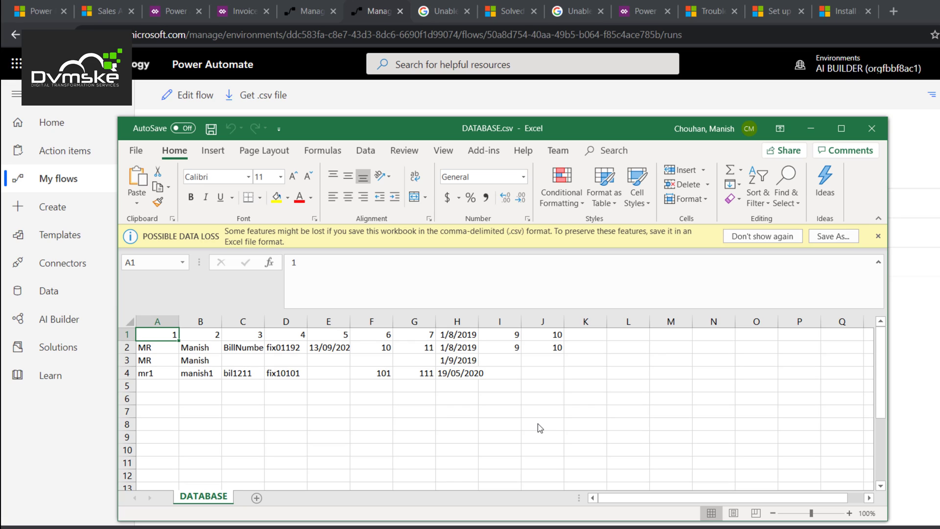
Enter the salutation Mr in cell A5 and the recipient's name in cell B5.
{"action": "left_click", "coordinate": [157, 386]}
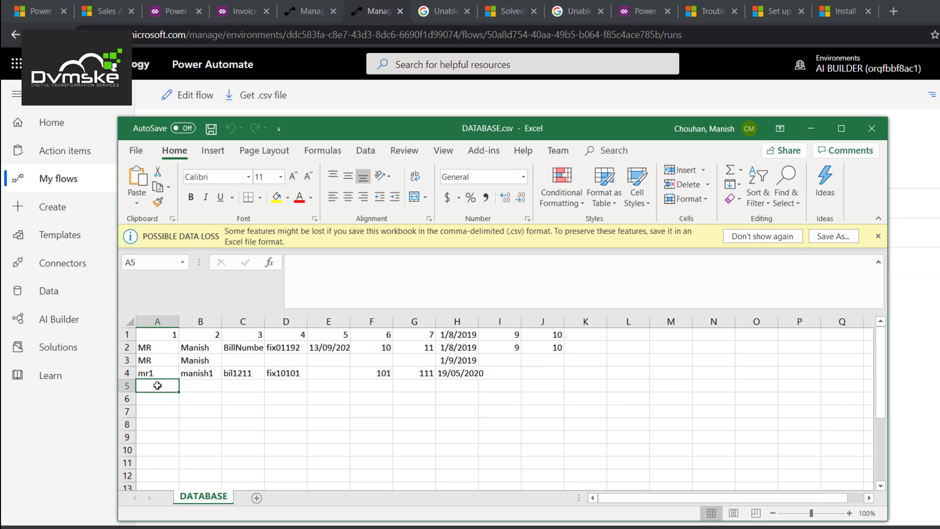
{"action": "type", "text": "Mr"}
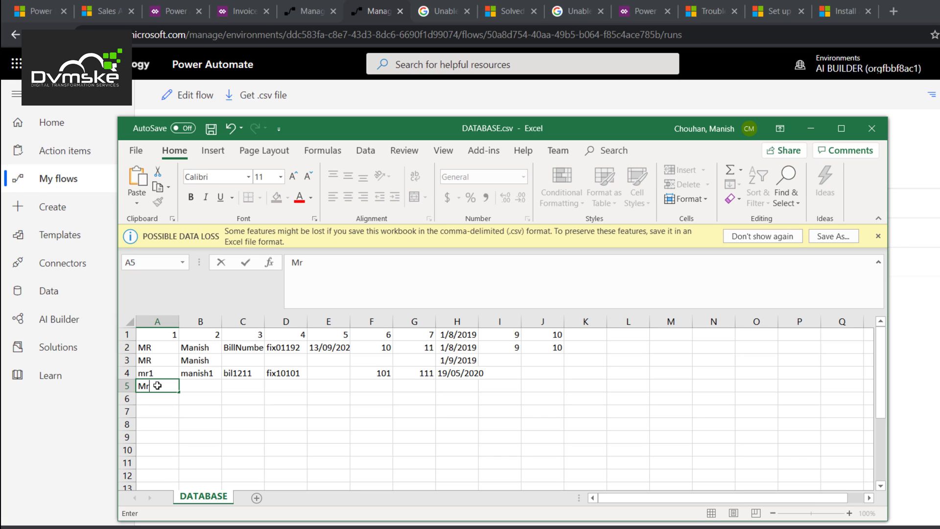
{"action": "left_click", "coordinate": [158, 386]}
{"action": "left_click", "coordinate": [201, 385]}
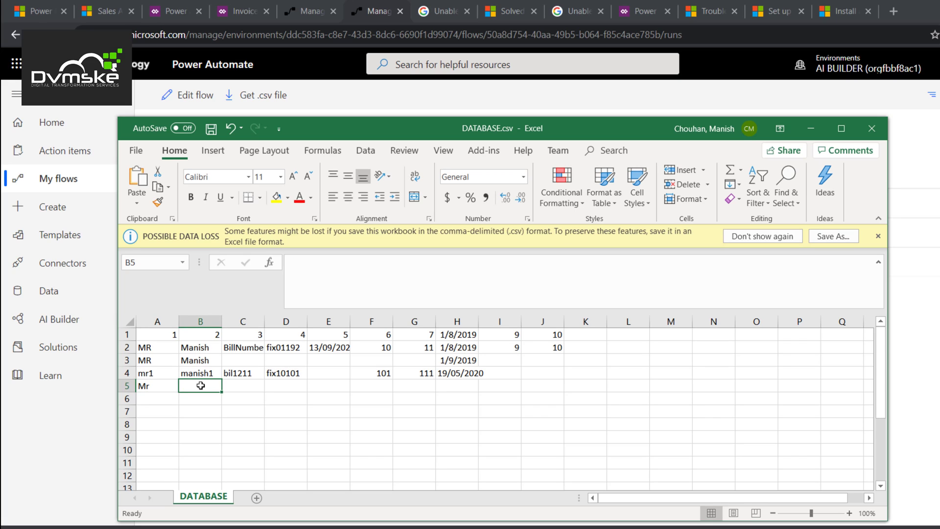
{"action": "type", "text": "Manish"}
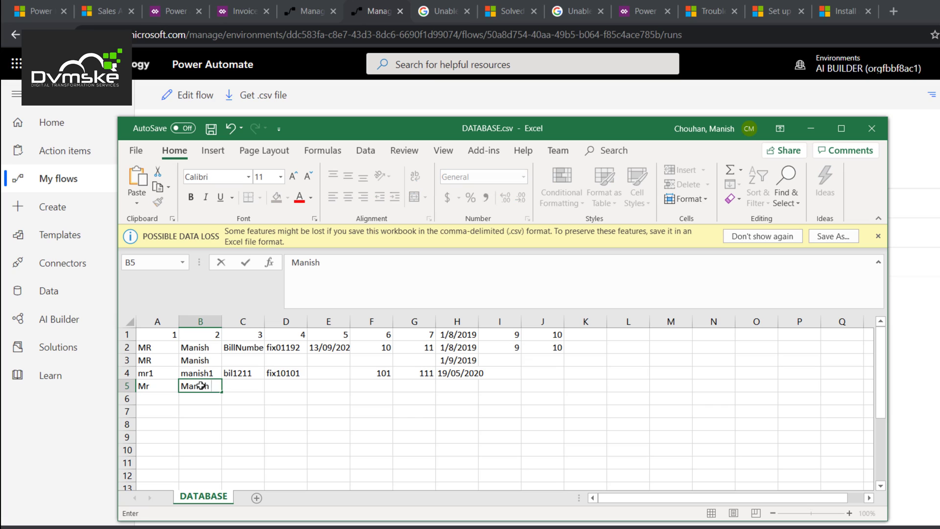
Fill in the bill number in cell C5 and the fixed-line number in cell D5.
{"action": "left_click", "coordinate": [243, 386]}
{"action": "type", "text": "FT2009"}
{"action": "left_click", "coordinate": [286, 385]}
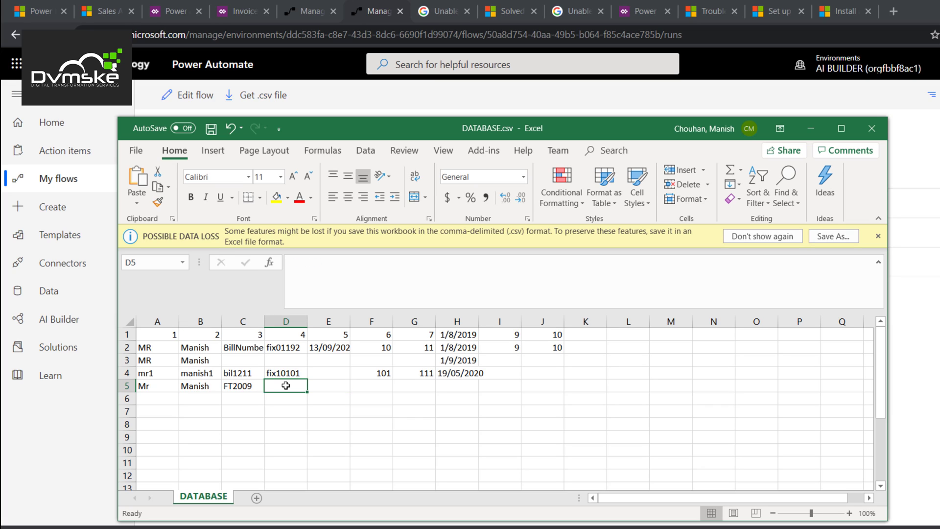
{"action": "type", "text": "0120499"}
Enter the bill date 22-Jul-2019 in E5, taxes 159 in F5 and total amount 104 in G5.
{"action": "left_click", "coordinate": [329, 386]}
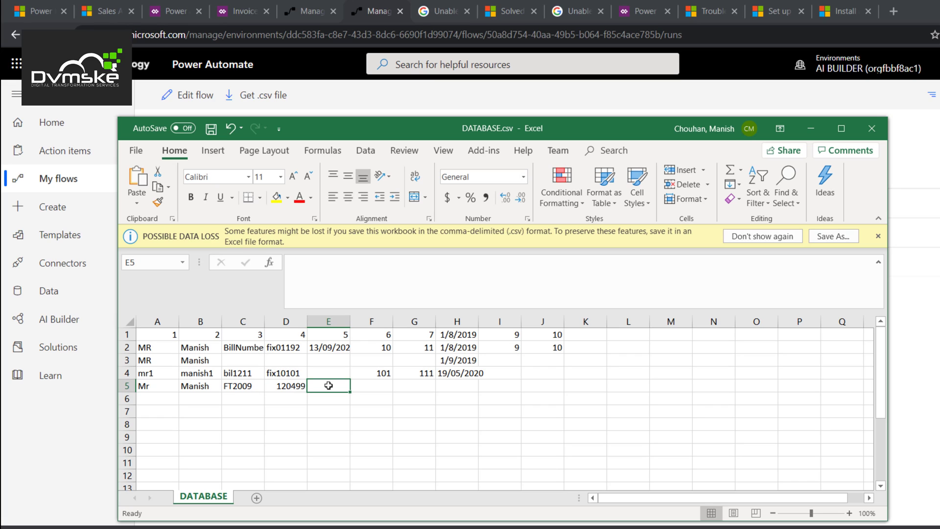
{"action": "type", "text": "22-Jul-2019"}
{"action": "left_click", "coordinate": [415, 386]}
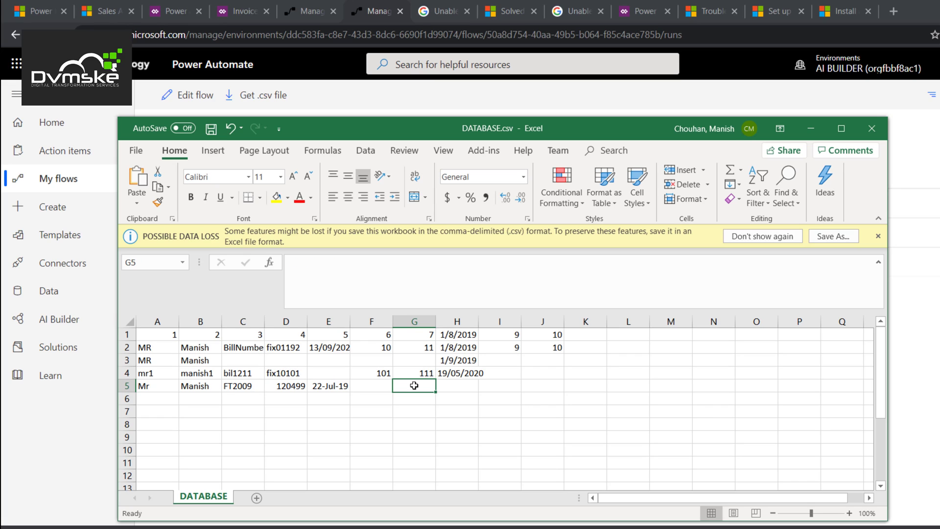
{"action": "left_click", "coordinate": [371, 385]}
{"action": "type", "text": "159"}
{"action": "left_click", "coordinate": [414, 385]}
{"action": "type", "text": "104"}
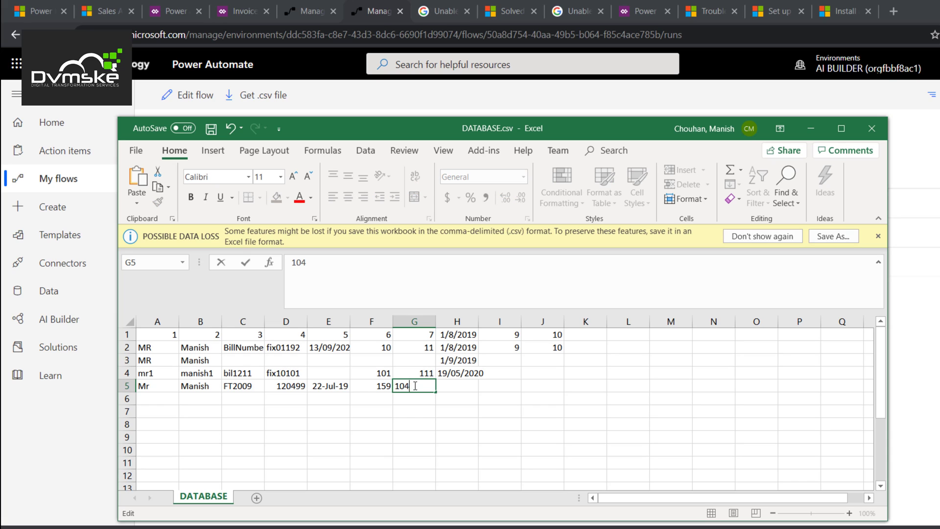
Save DATABASE.csv with the completed row 5 and close the workbook.
{"action": "left_click", "coordinate": [456, 372]}
{"action": "left_click", "coordinate": [211, 129]}
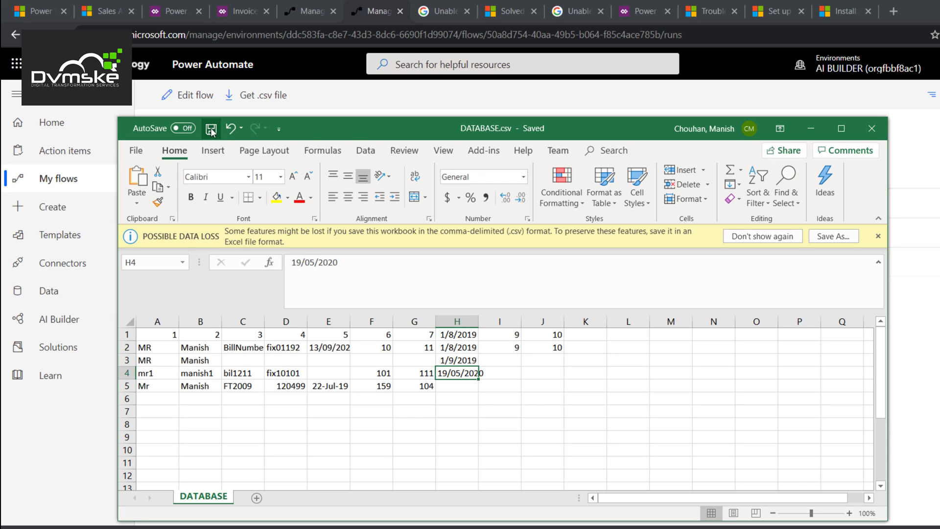
{"action": "left_click", "coordinate": [872, 128]}
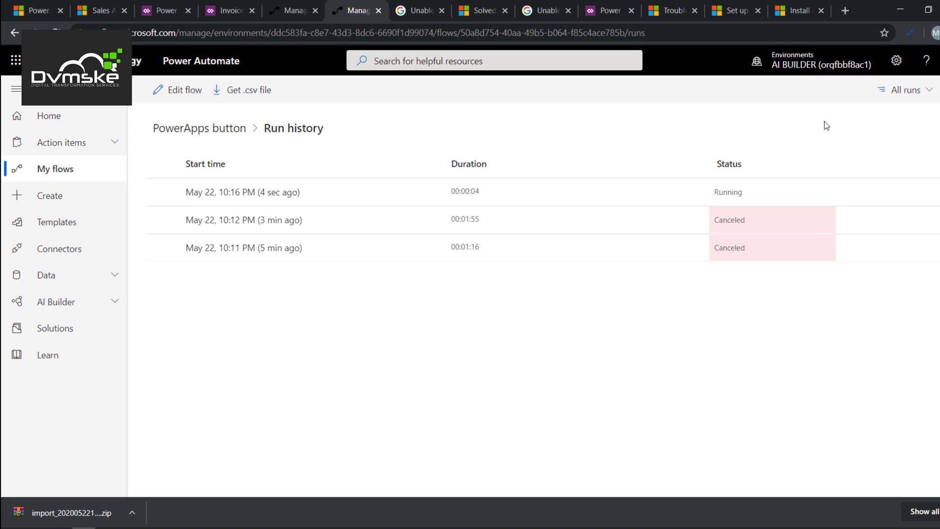
Reload the PowerApps button flow's run history by way of its details page and open the May 22, 10:16 PM run.
{"action": "left_click", "coordinate": [234, 132]}
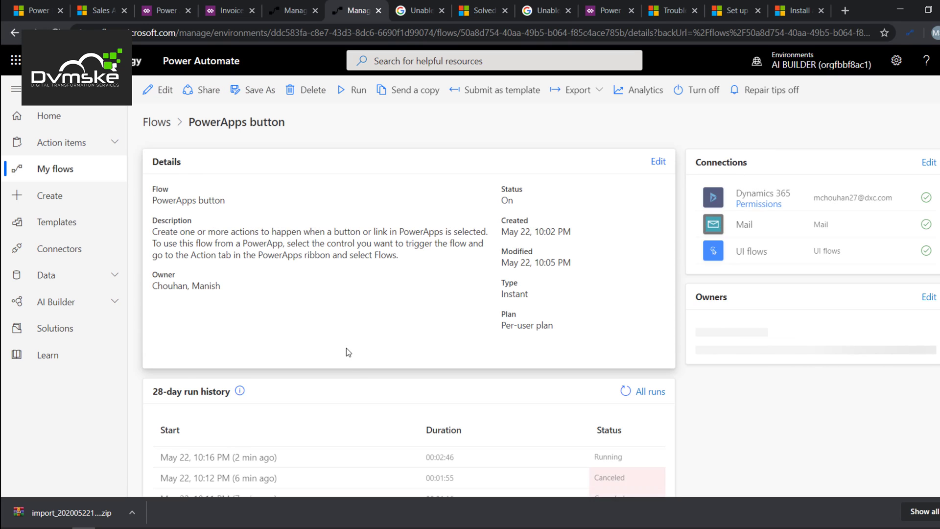
{"action": "scroll", "coordinate": [434, 370], "scroll_direction": "down", "scroll_amount": 1}
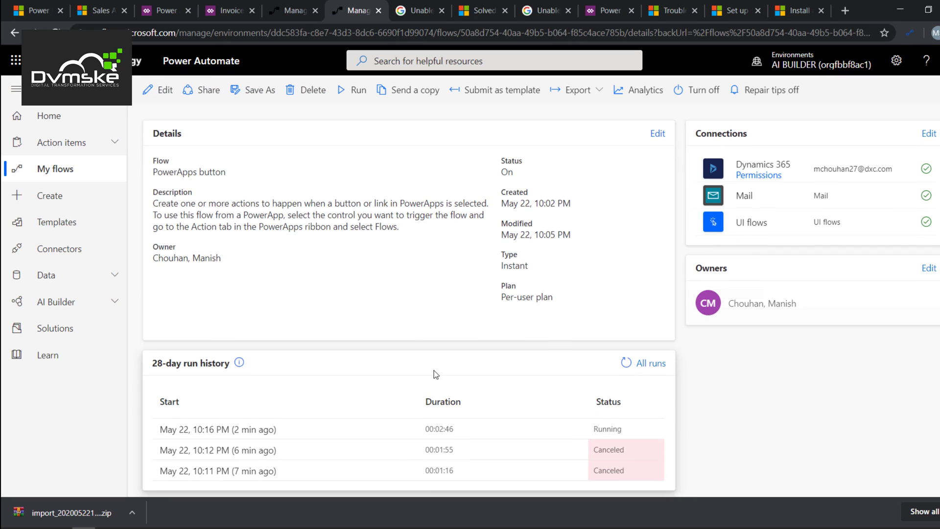
{"action": "left_click", "coordinate": [651, 361]}
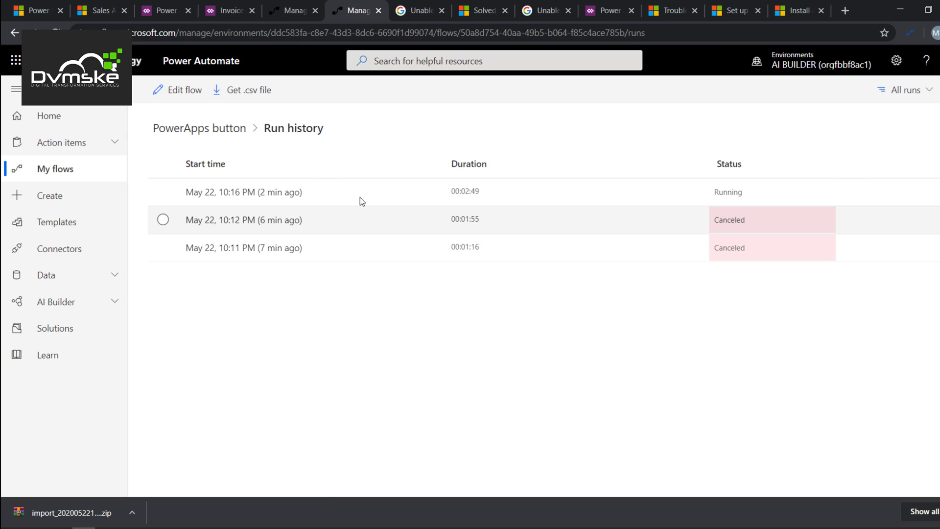
{"action": "double_click", "coordinate": [294, 198]}
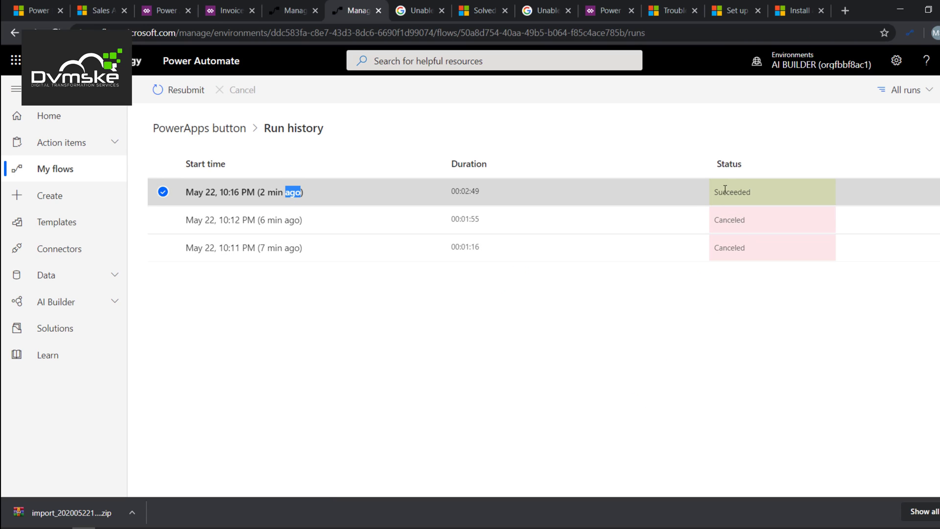
{"action": "left_click", "coordinate": [480, 190]}
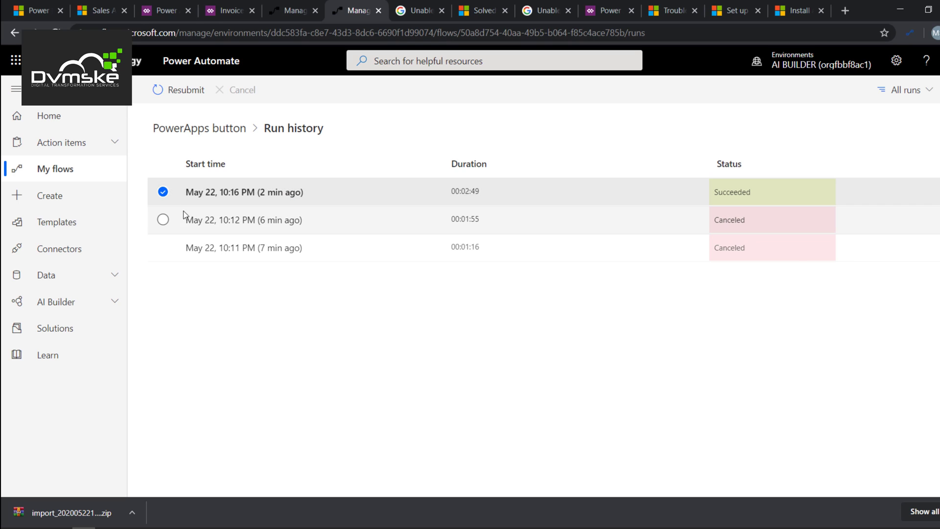
{"action": "left_click", "coordinate": [212, 193]}
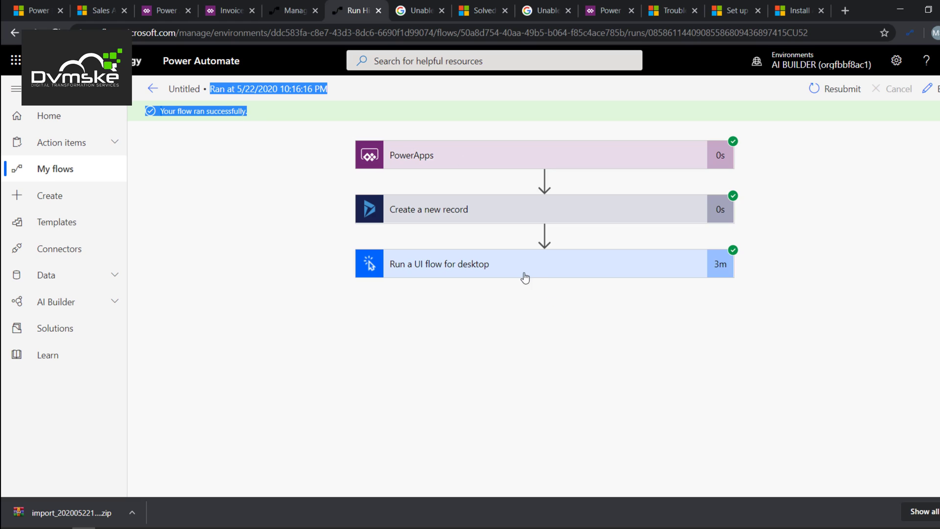
Expand the Run a UI flow for desktop action in the run and examine its inputs and outputs.
{"action": "left_click", "coordinate": [603, 267]}
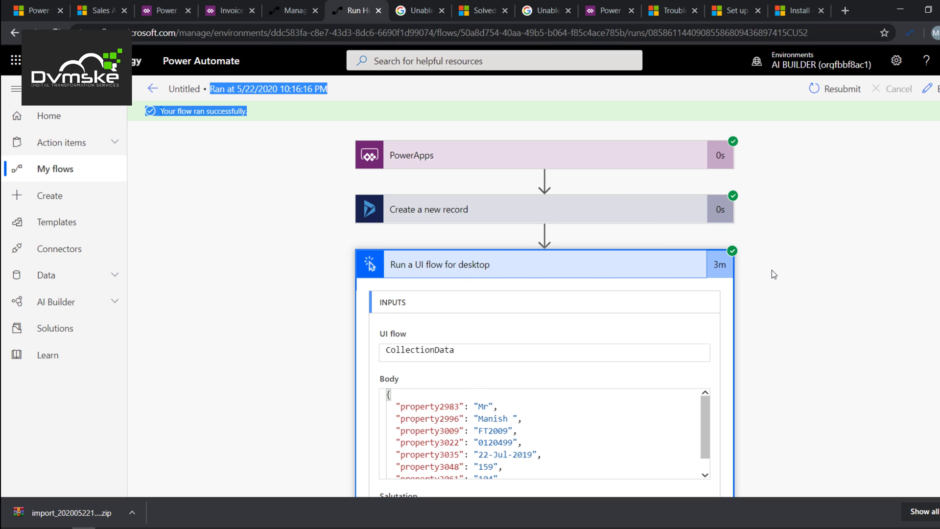
{"action": "scroll", "coordinate": [772, 269], "scroll_direction": "down", "scroll_amount": 5}
{"action": "scroll", "coordinate": [708, 231], "scroll_direction": "up", "scroll_amount": 5}
{"action": "scroll", "coordinate": [814, 305], "scroll_direction": "down", "scroll_amount": 10}
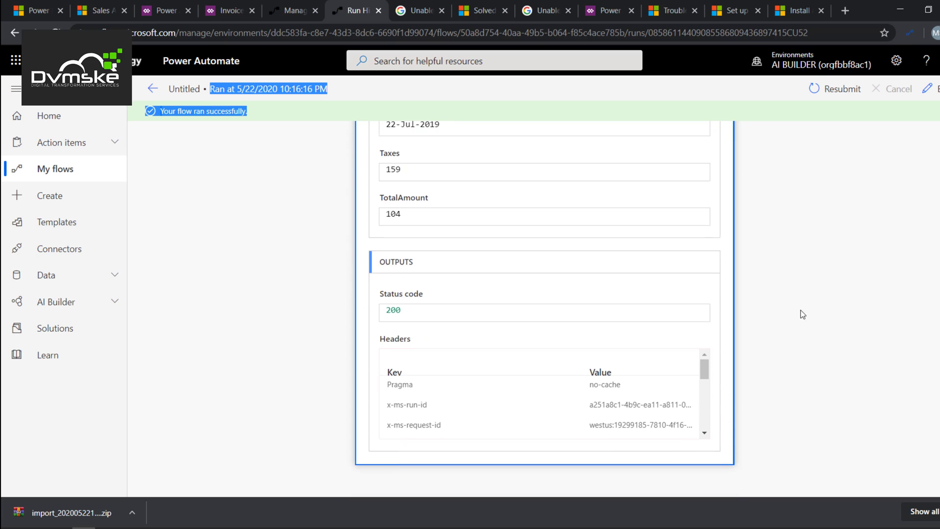
{"action": "scroll", "coordinate": [786, 306], "scroll_direction": "up", "scroll_amount": 10}
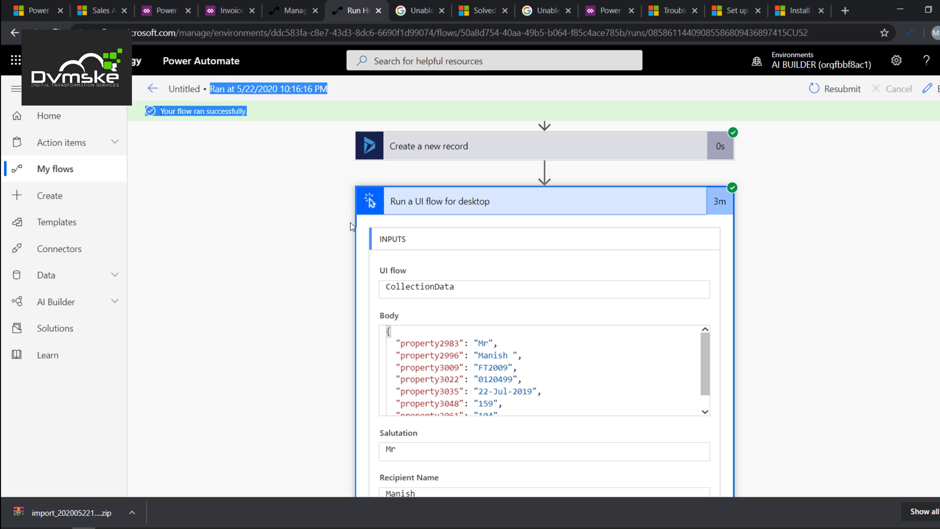
{"action": "scroll", "coordinate": [351, 227], "scroll_direction": "up", "scroll_amount": 2}
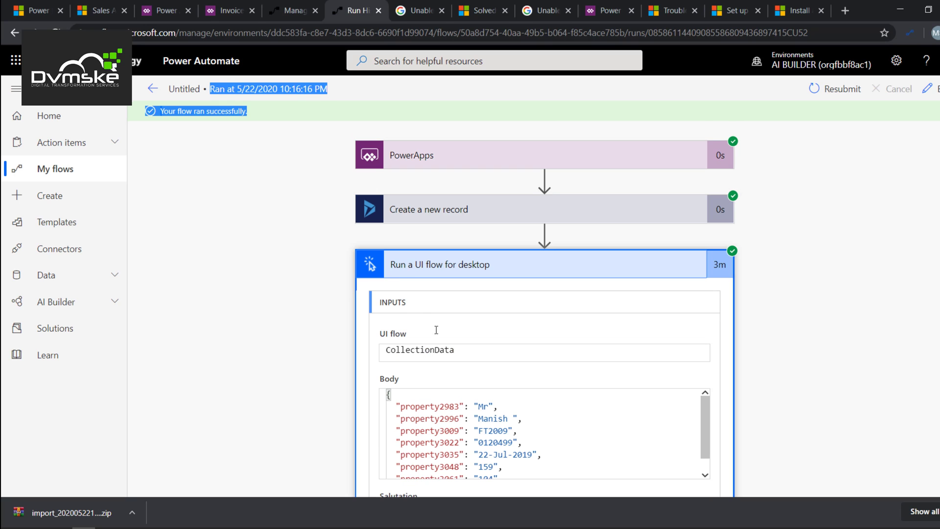